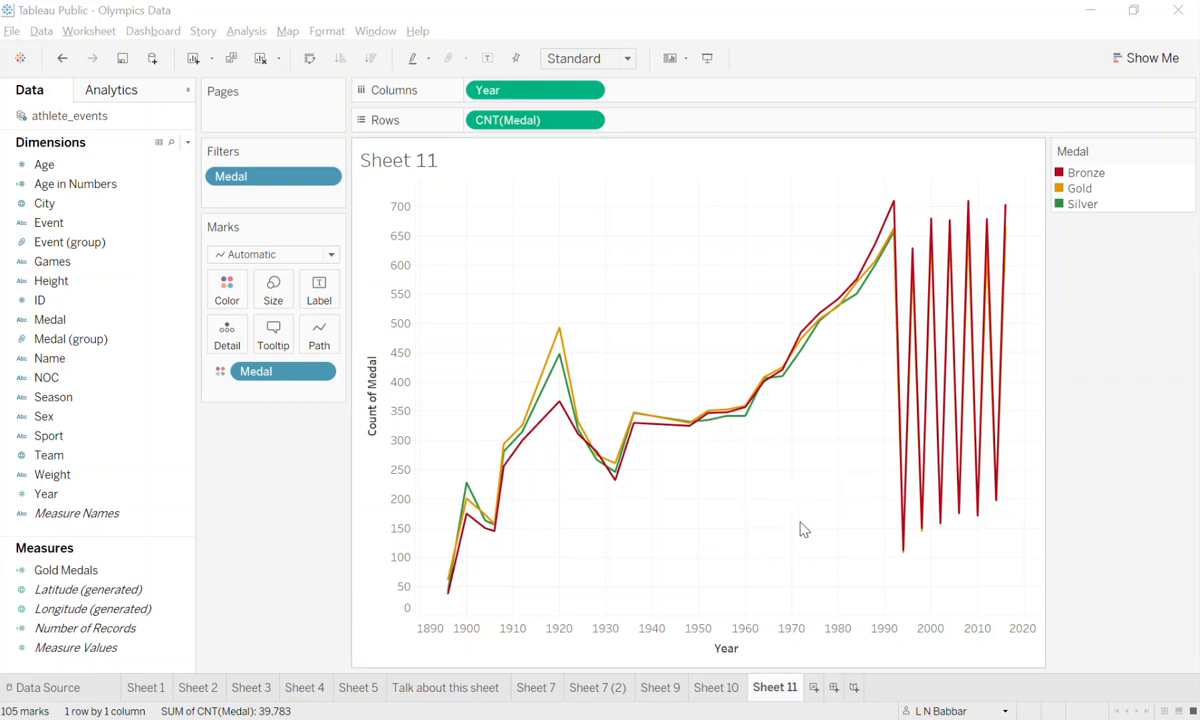
Open the Gold Medals calculated field for editing on Sheet 7.
click(536, 687)
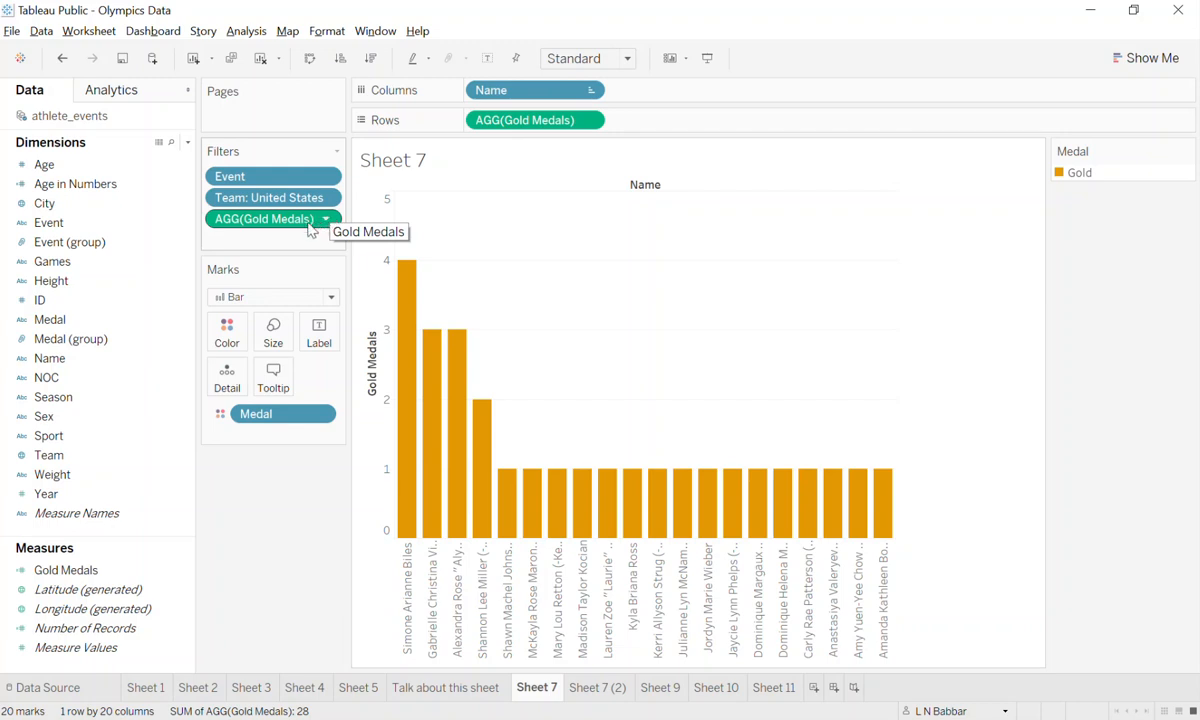
right_click(131, 575)
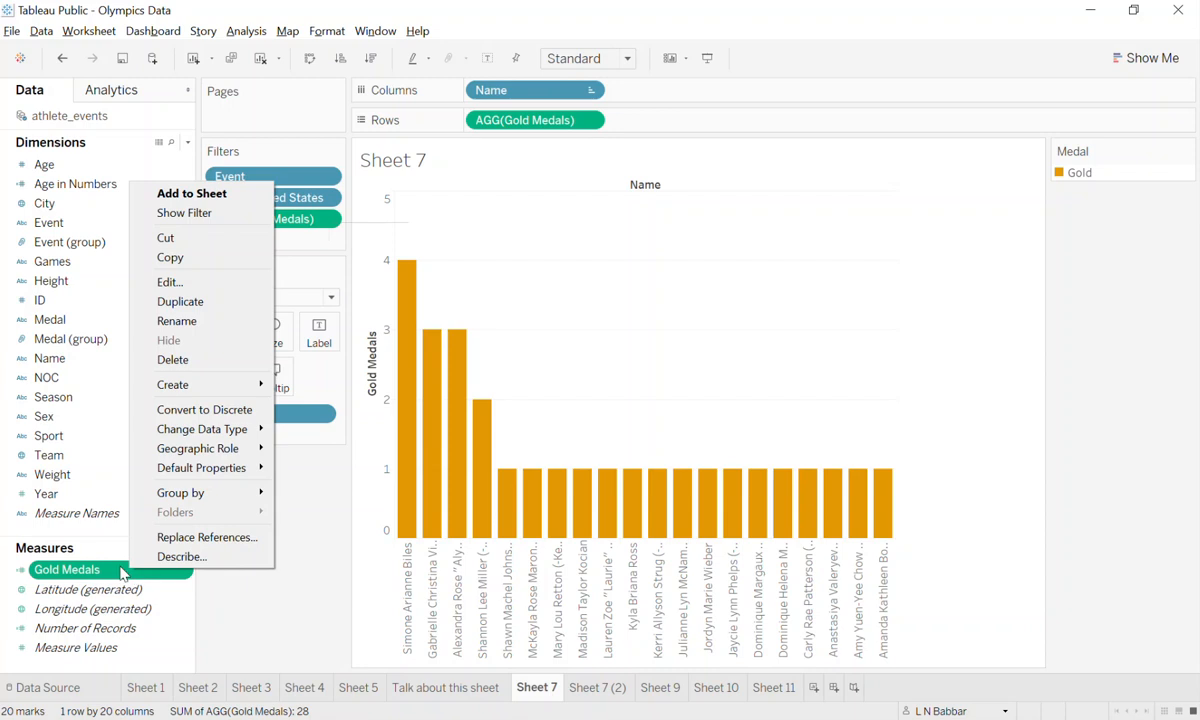
click(96, 569)
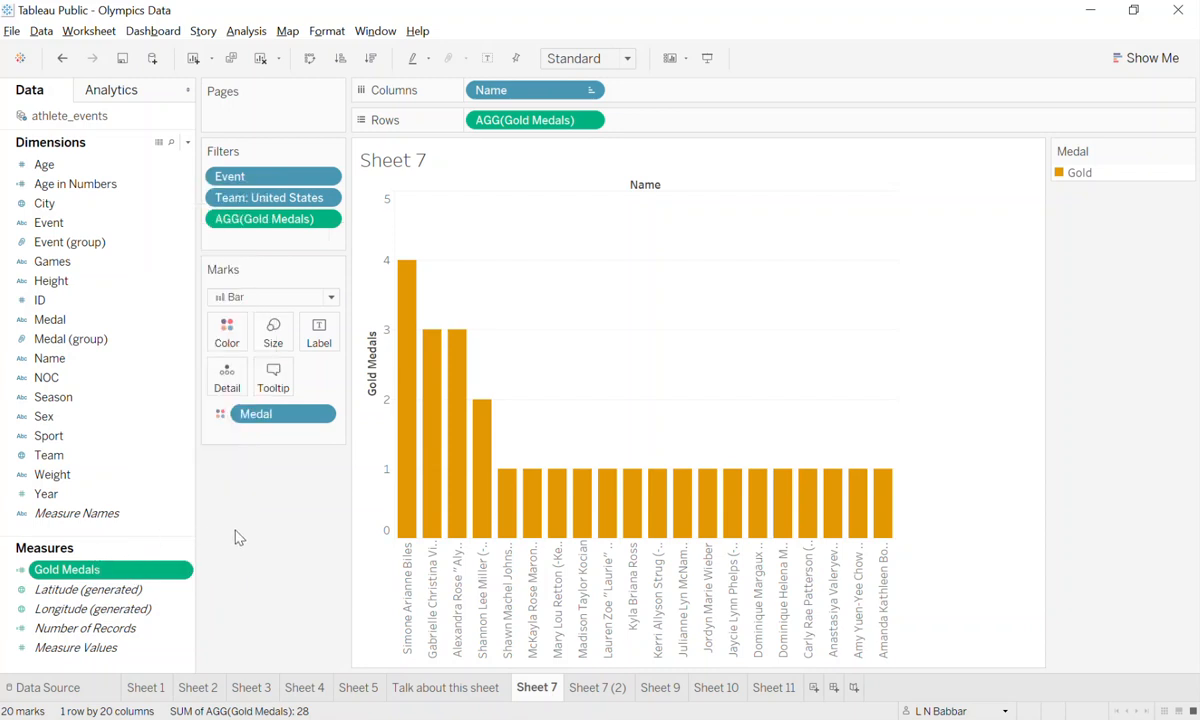
right_click(152, 570)
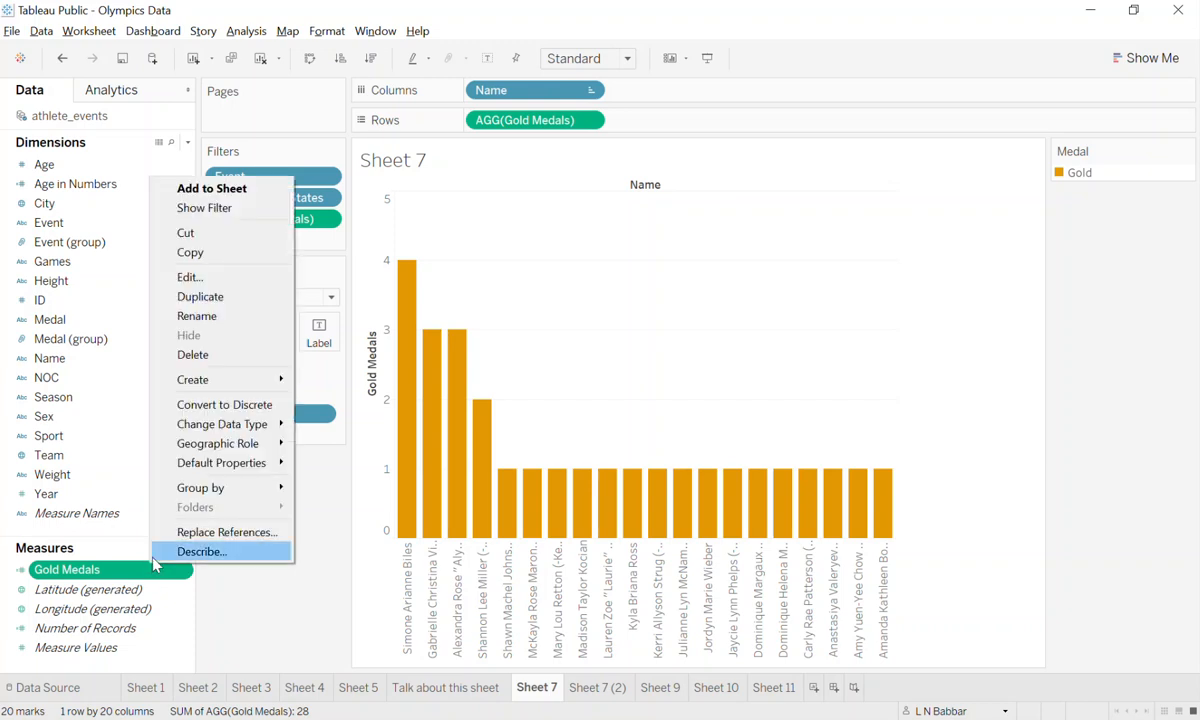
click(241, 286)
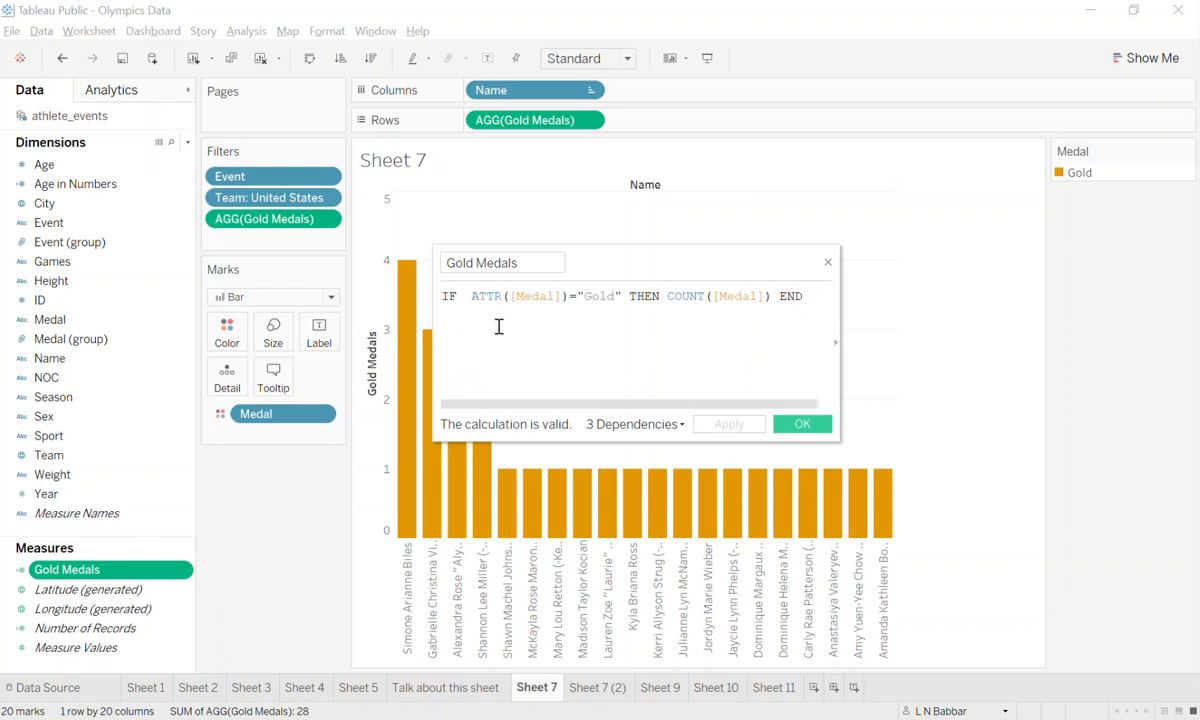
Enlarge the calculation editor, comment out the existing Gold Medals formula with //, and start a new line below it.
key(Home)
drag(838, 442, 976, 514)
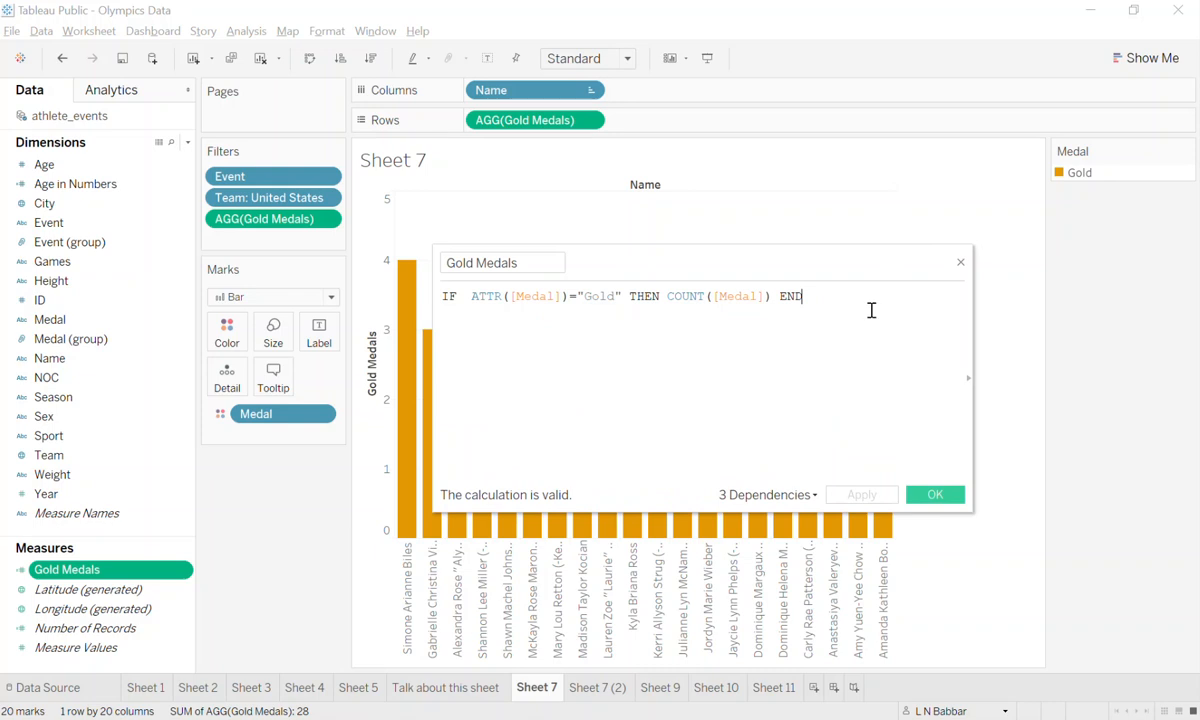
text(//)
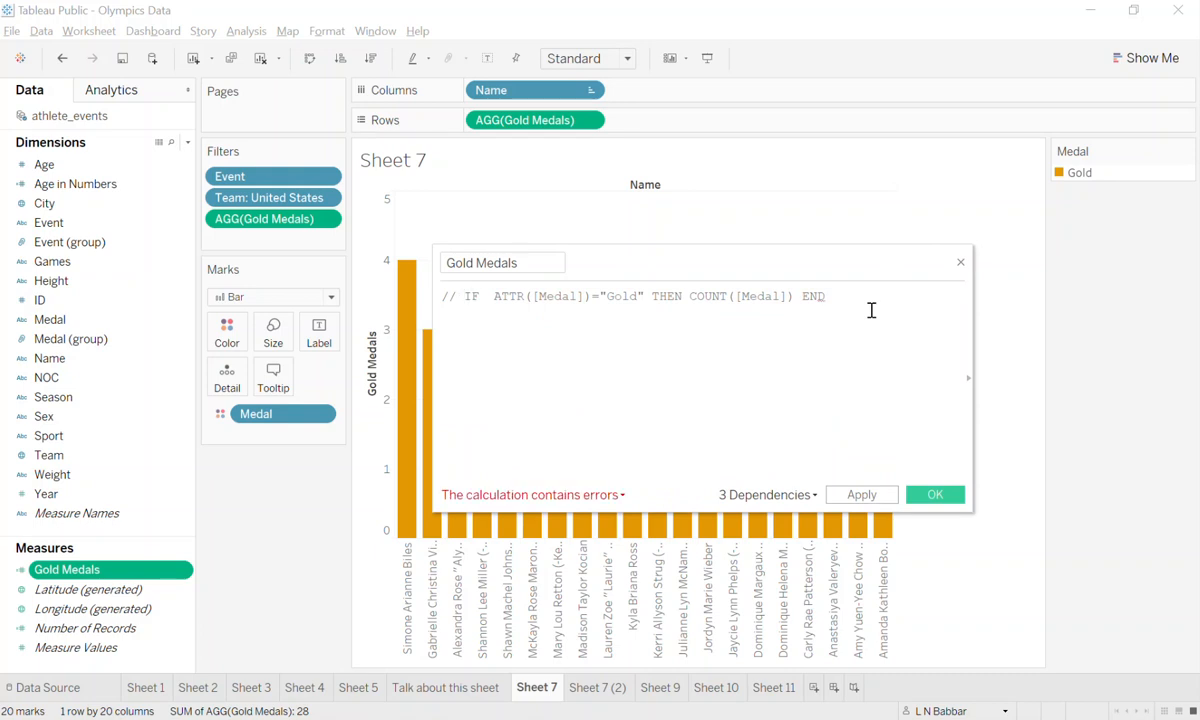
key(Return)
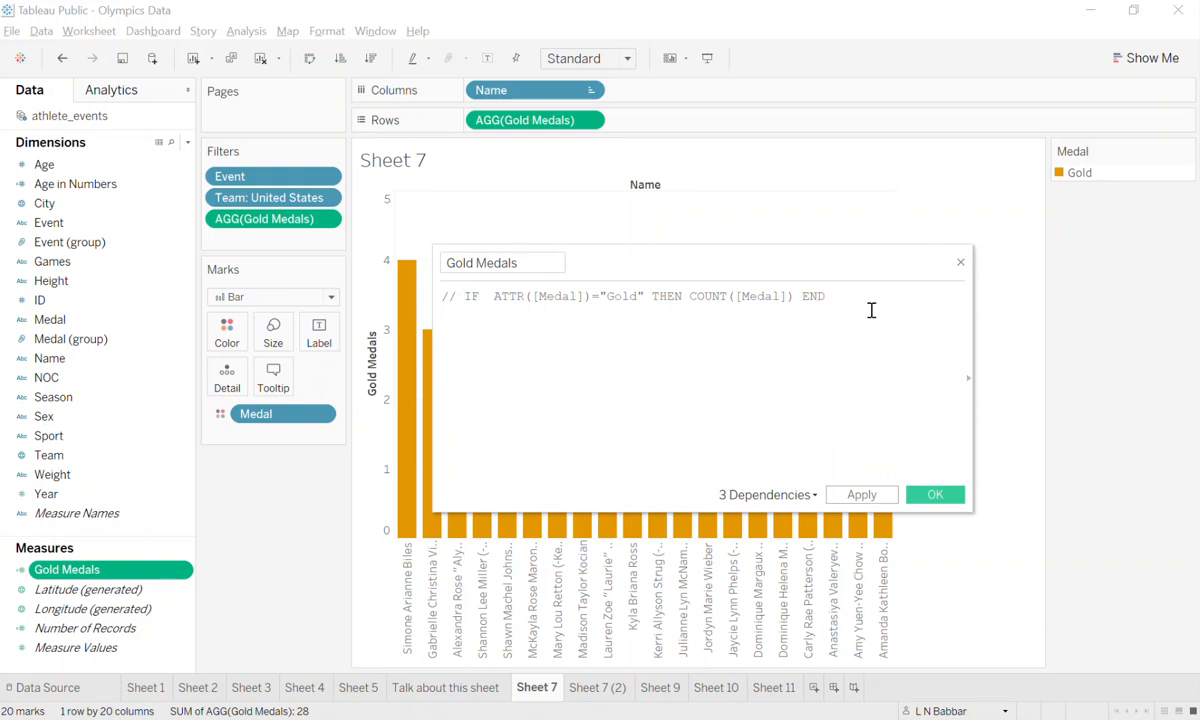
Write the comparison [Medal]= Gold below the commented-out formula.
text(meda)
key(Return)
text(Gold)
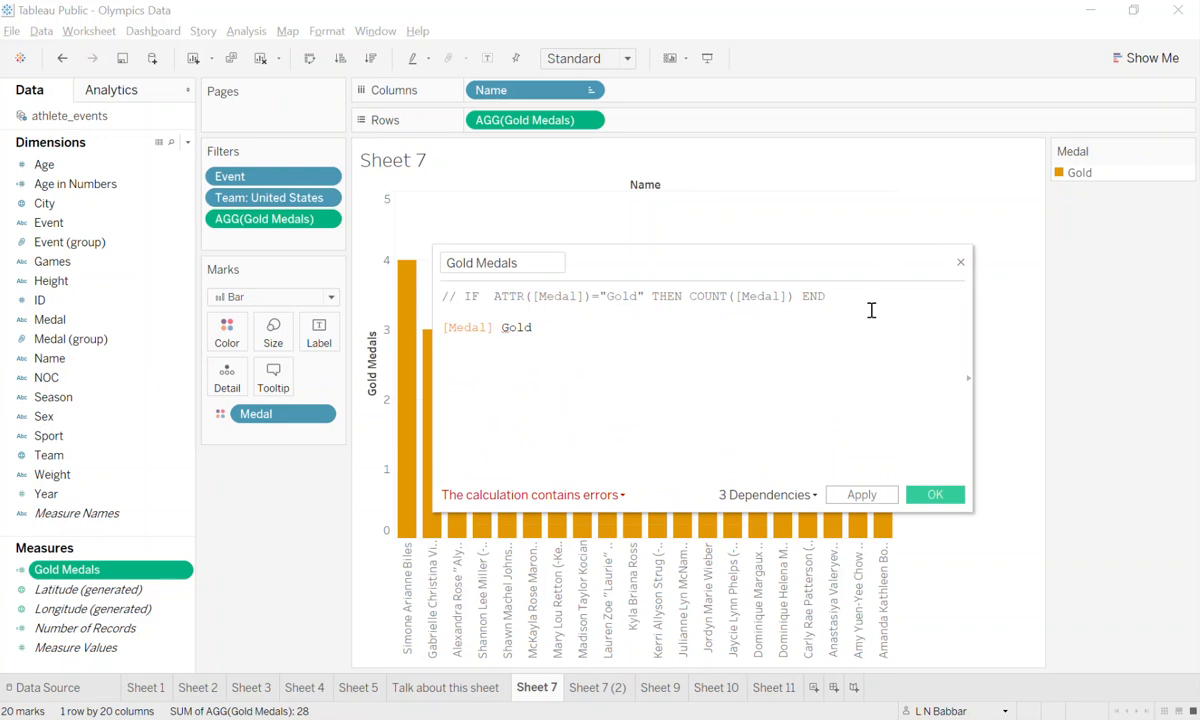
key(Home)
key(Right)
key(Right)
key(Right)
key(Right)
key(Right)
key(Right)
key(Right)
text(=)
Check the calculation error and enclose Gold in double quotes so it is treated as text.
click(560, 495)
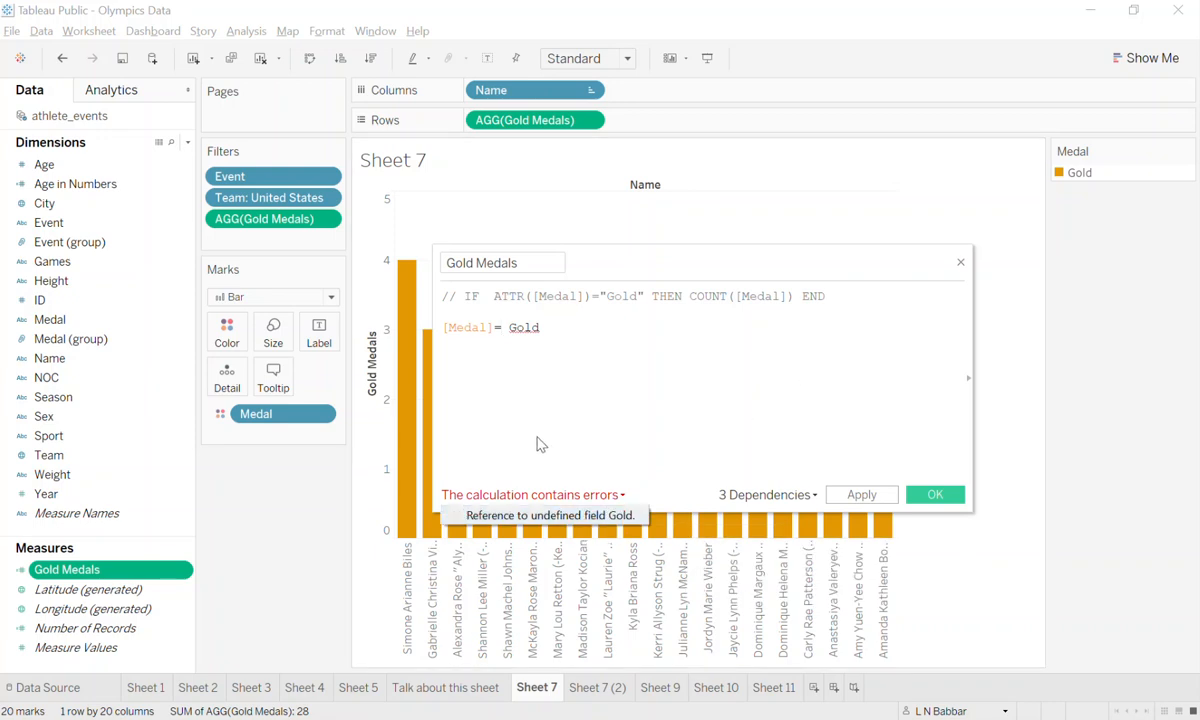
click(544, 342)
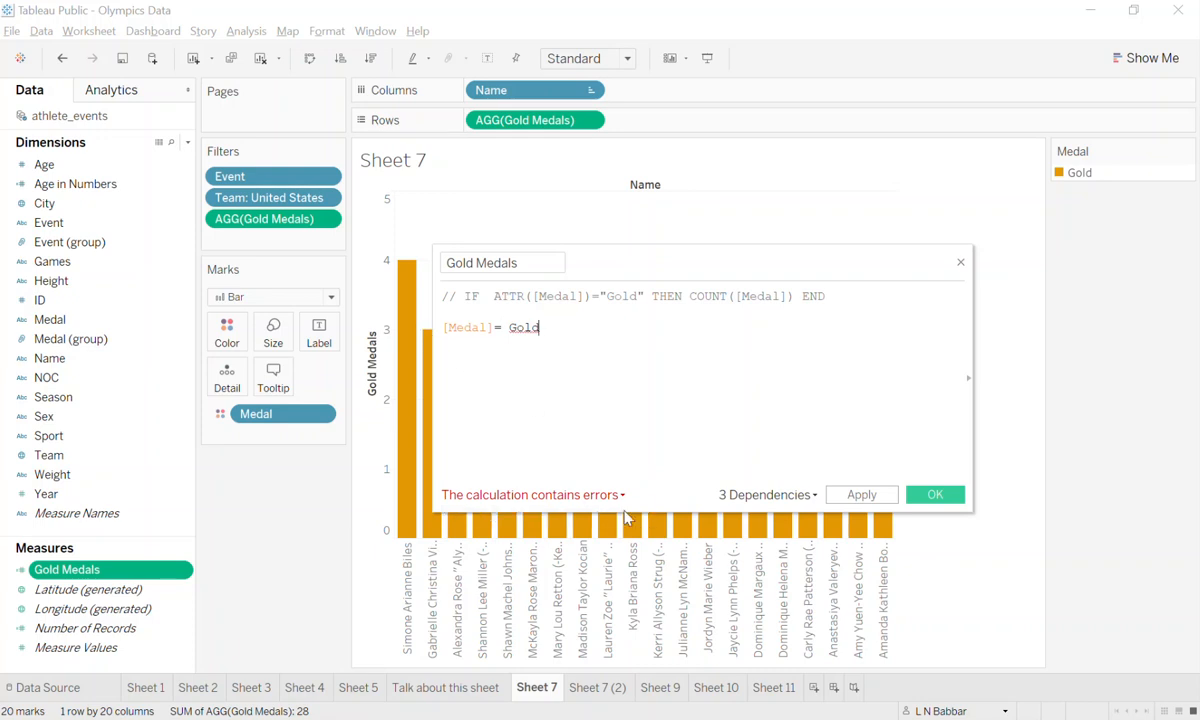
text(")
key(Left)
key(Left)
key(Left)
key(Left)
key(Left)
text(")
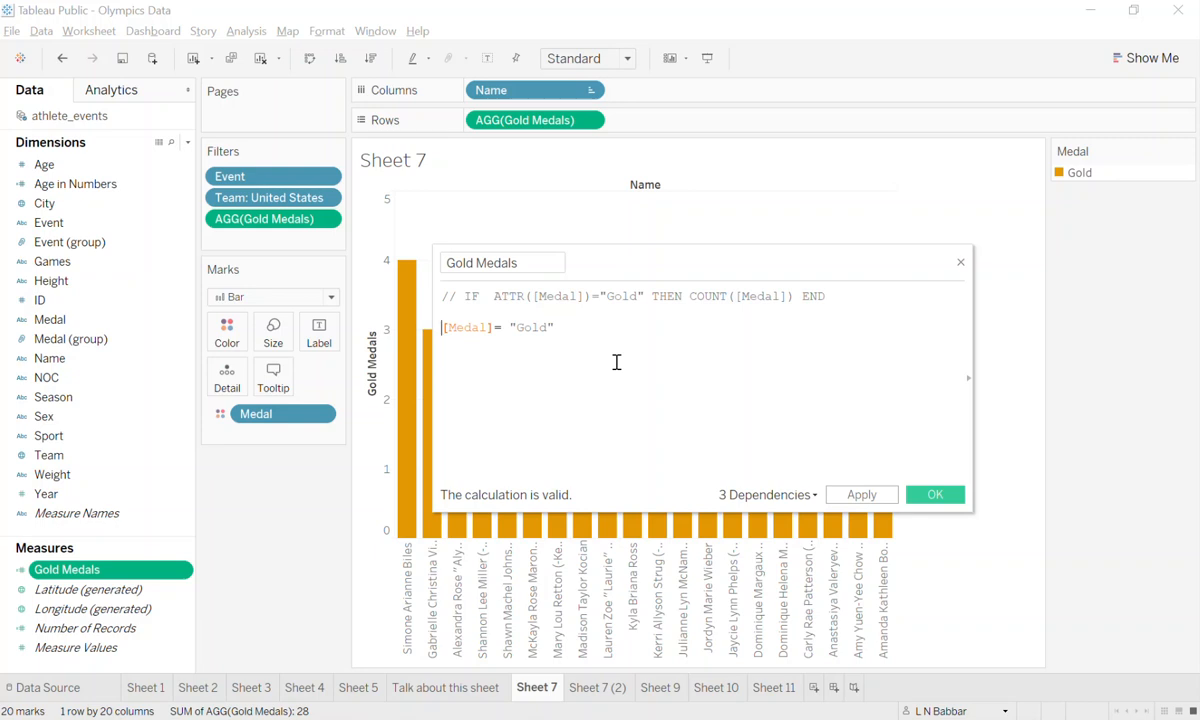
Turn the comparison into a conditional reading IF [Medal]= "Gold" THEN COUNT([Medal]).
text(IF)
key(End)
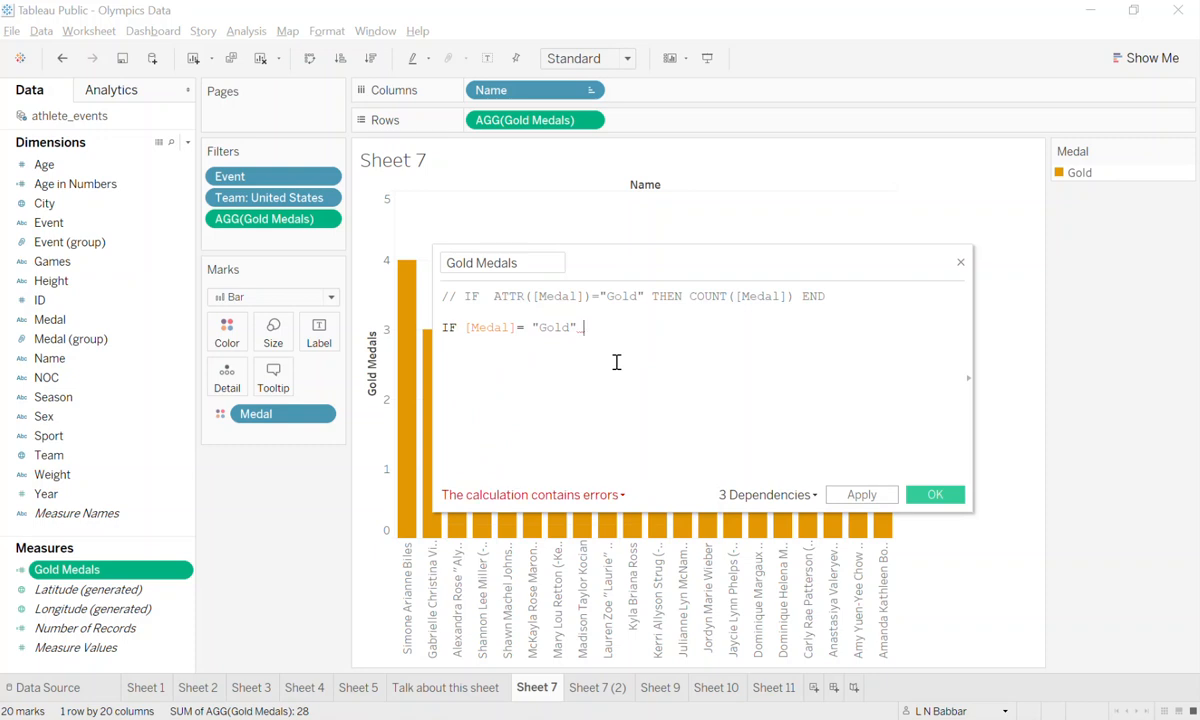
text(THEN COU)
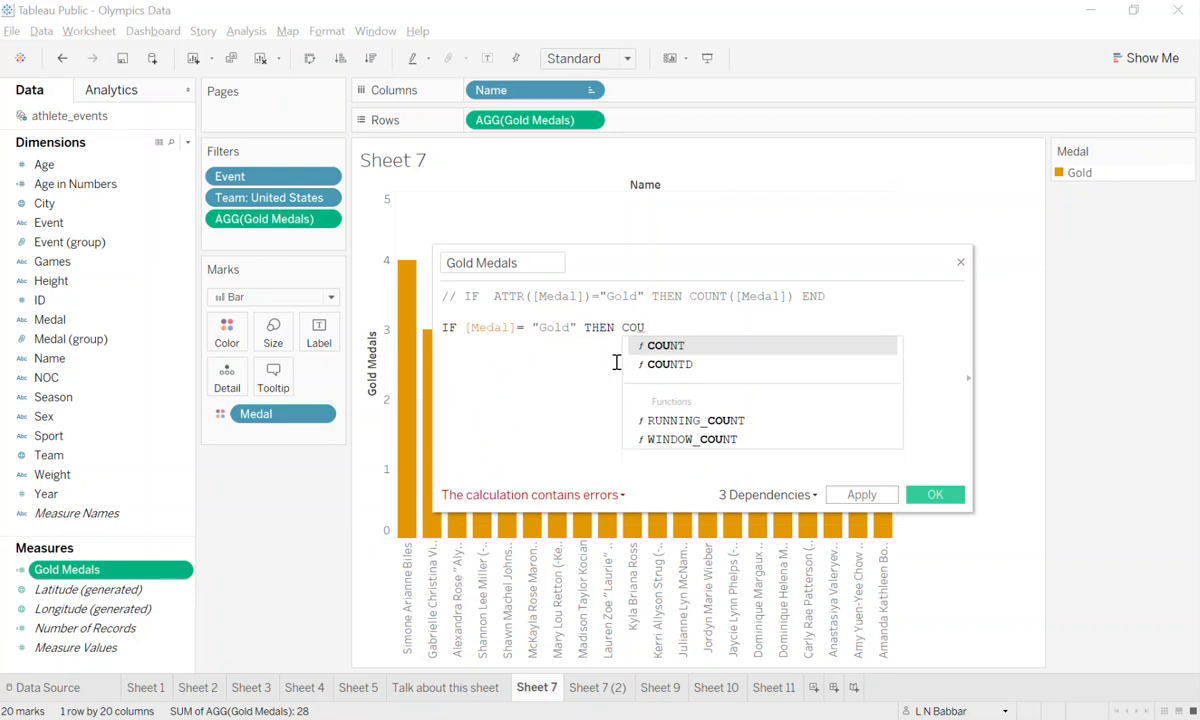
key(Return)
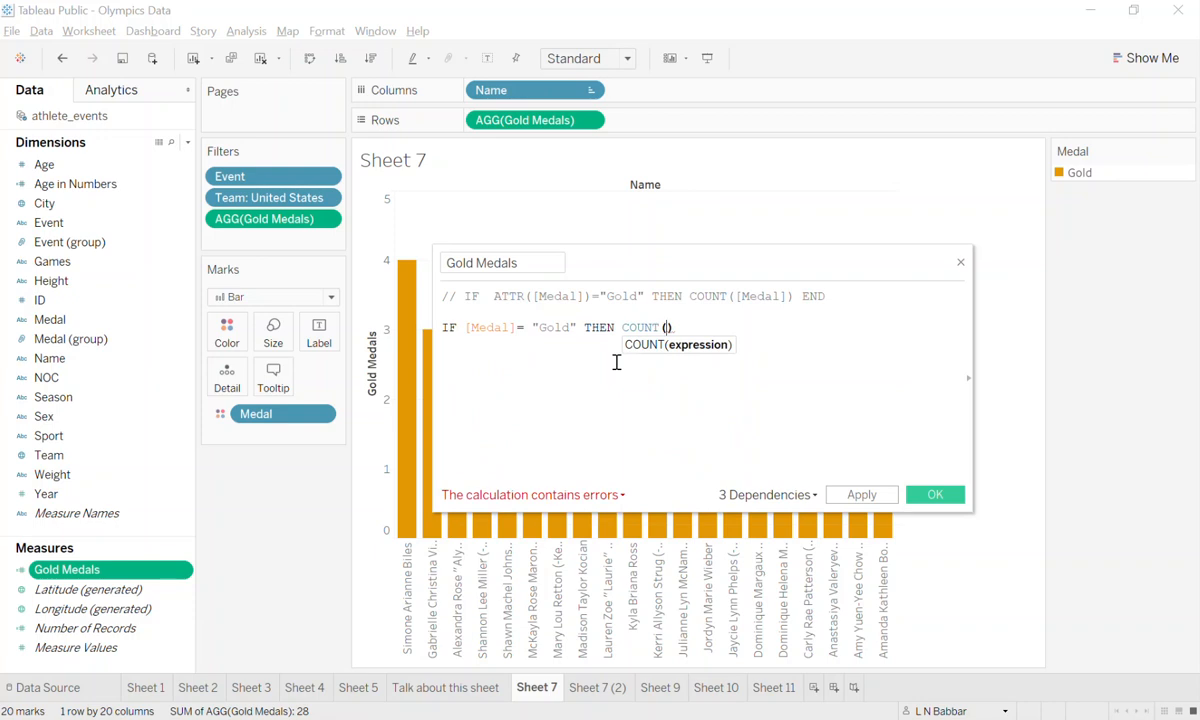
text(Med)
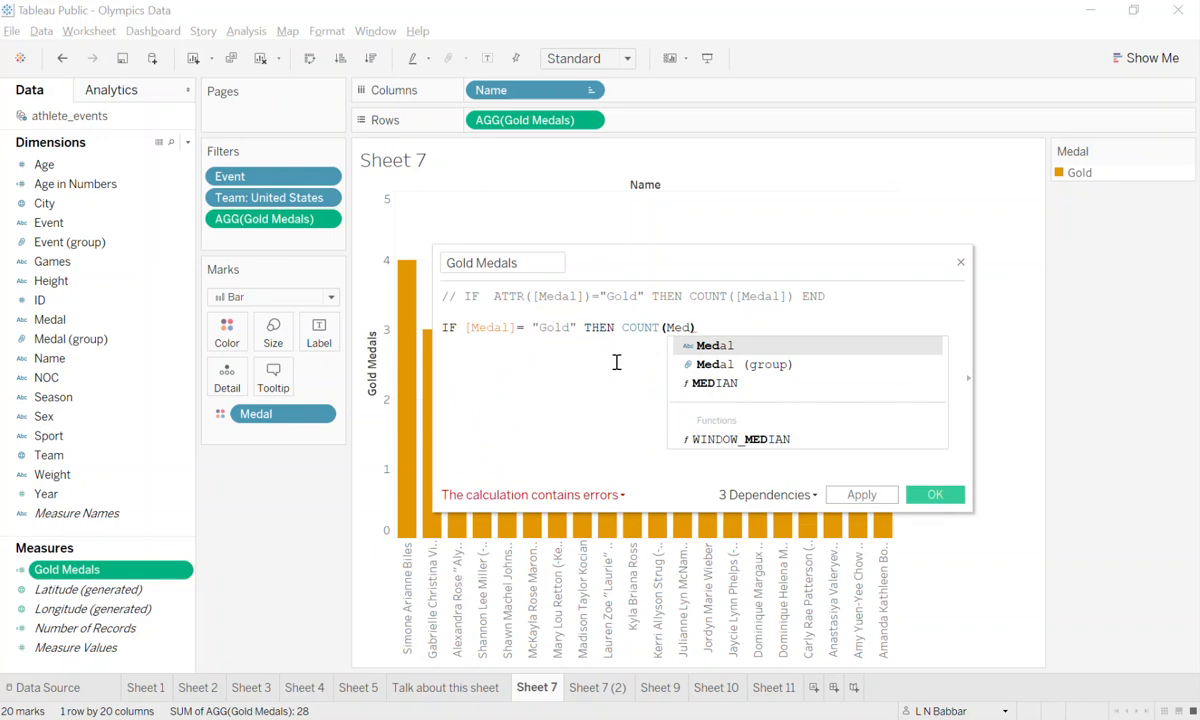
key(Return)
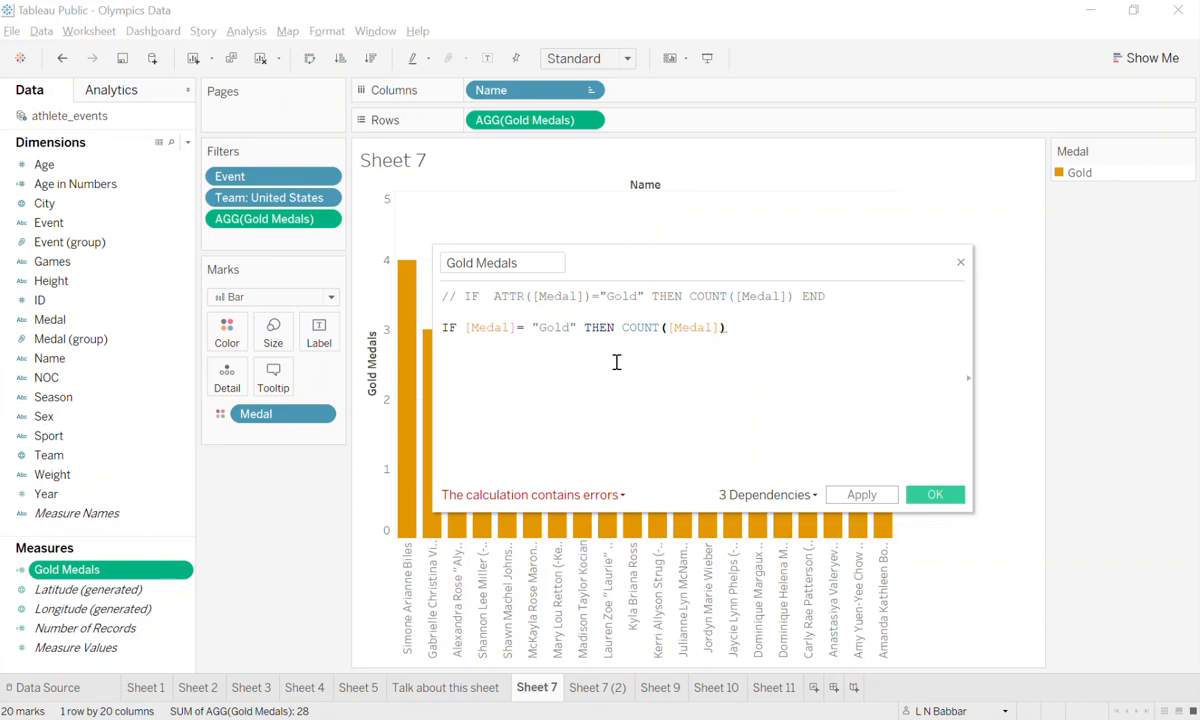
Check the calculation error and close the IF expression with END.
click(604, 500)
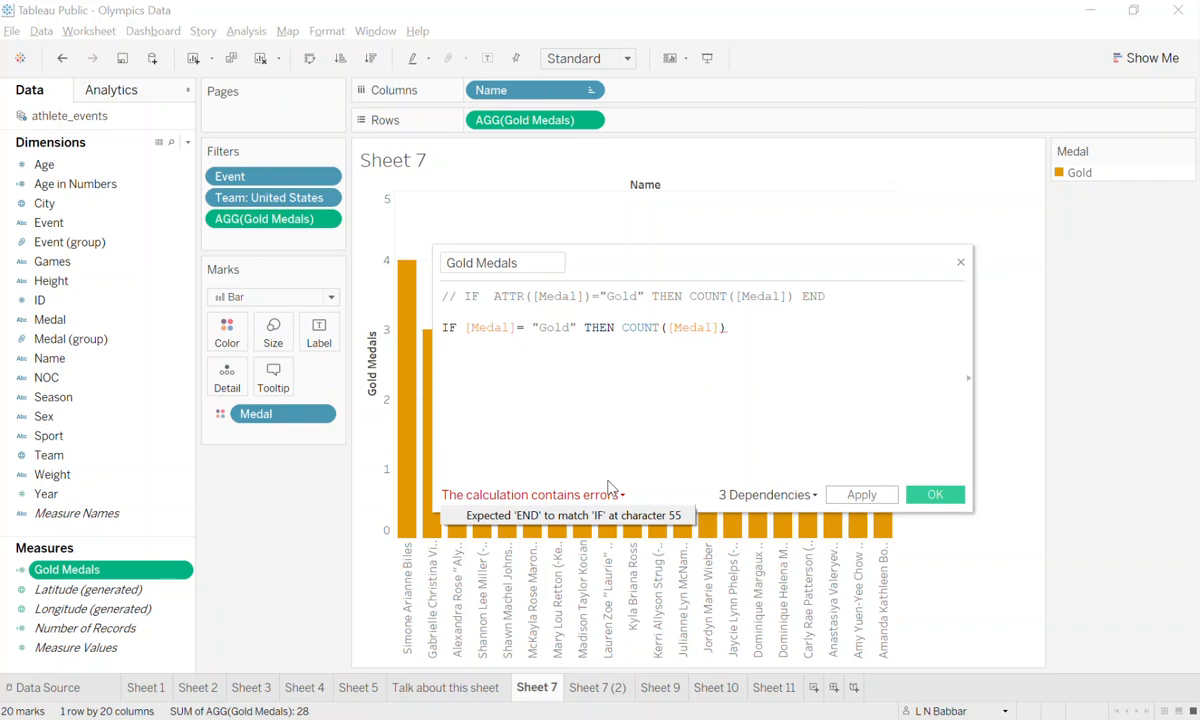
click(774, 386)
key(Return)
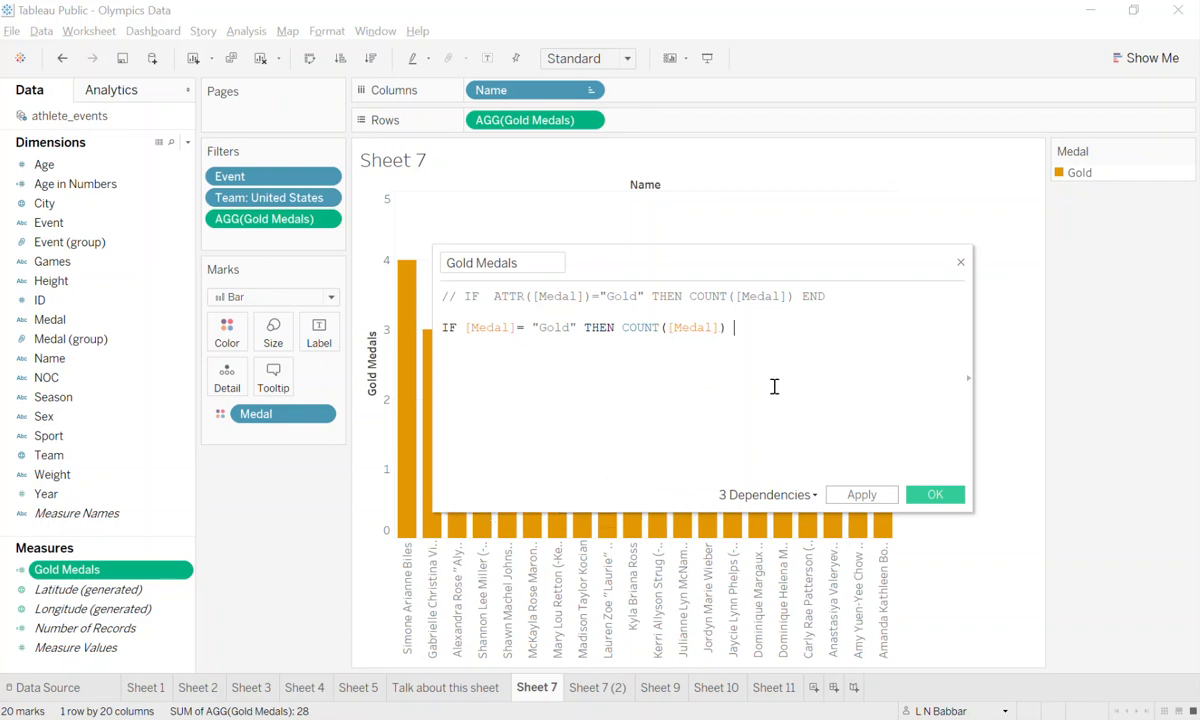
key(BackSpace)
text(ED)
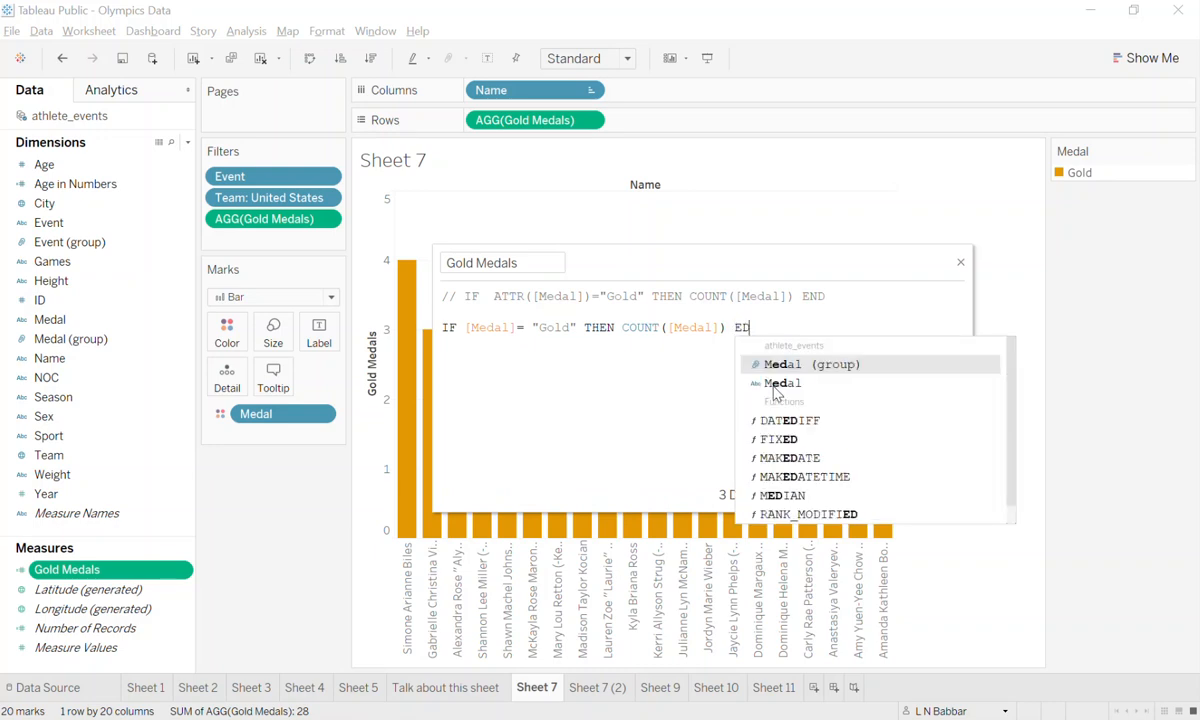
key(BackSpace)
text(ND)
key(Escape)
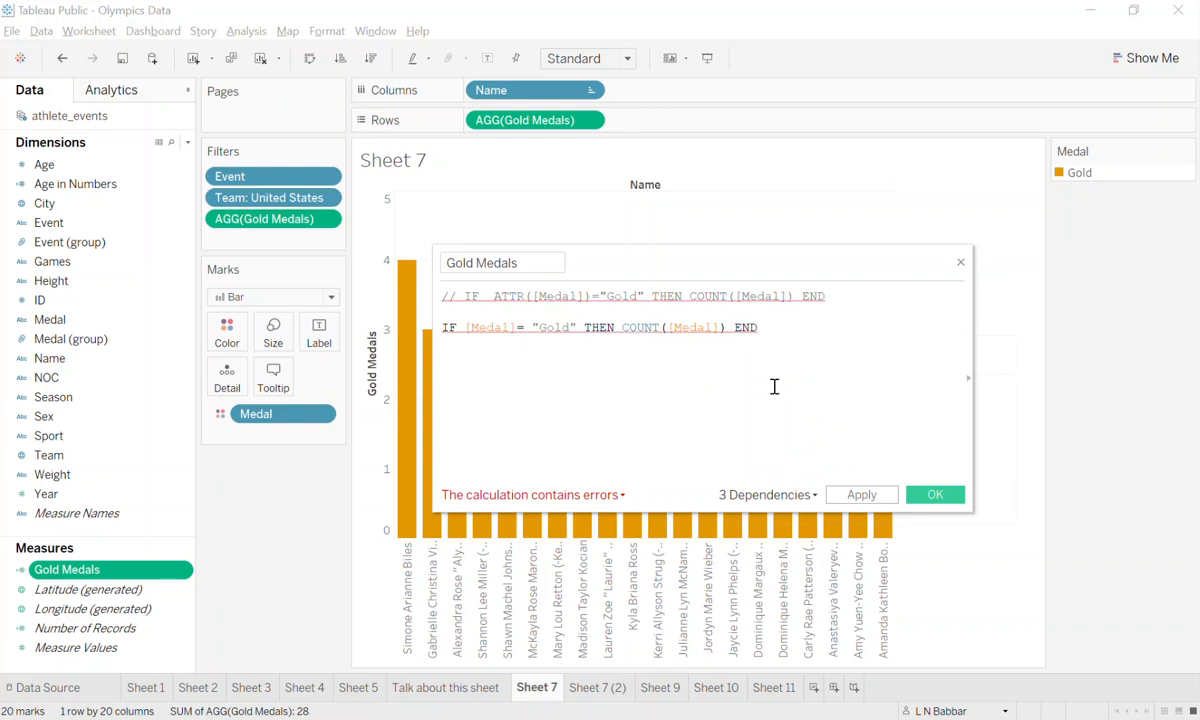
Read the calculation error and highlight the COUNT([Medal]) aggregate in the IF expression.
click(566, 498)
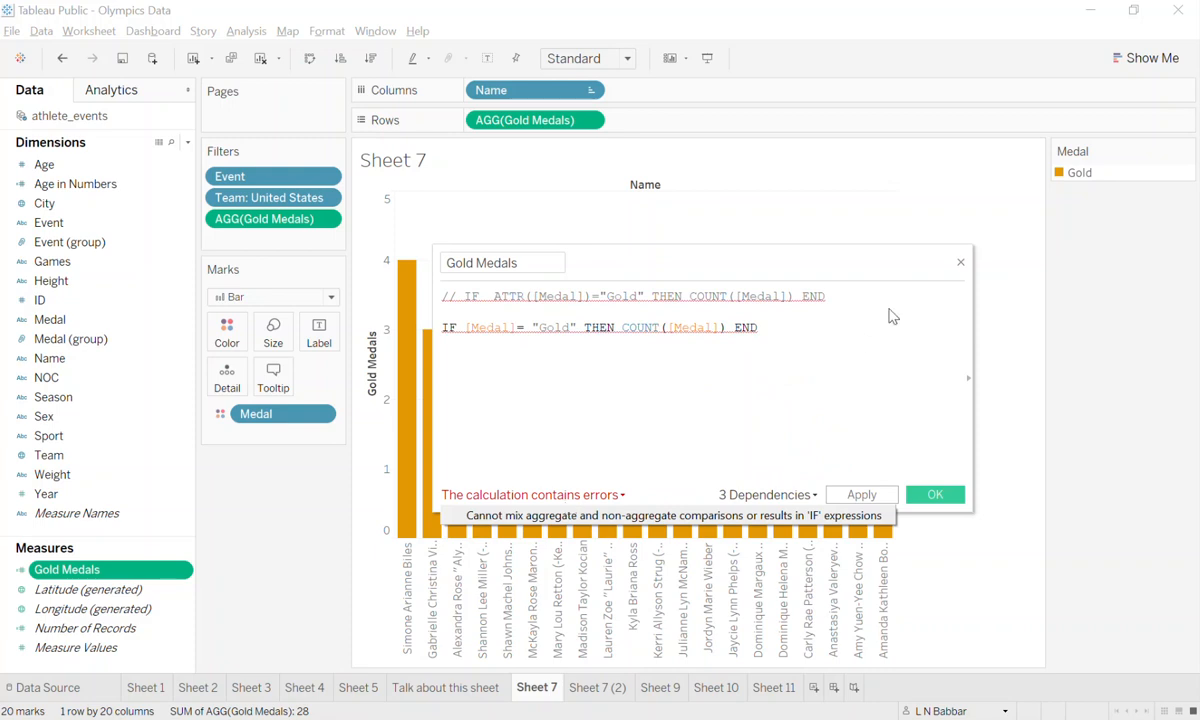
click(710, 327)
click(730, 332)
drag(730, 332, 624, 327)
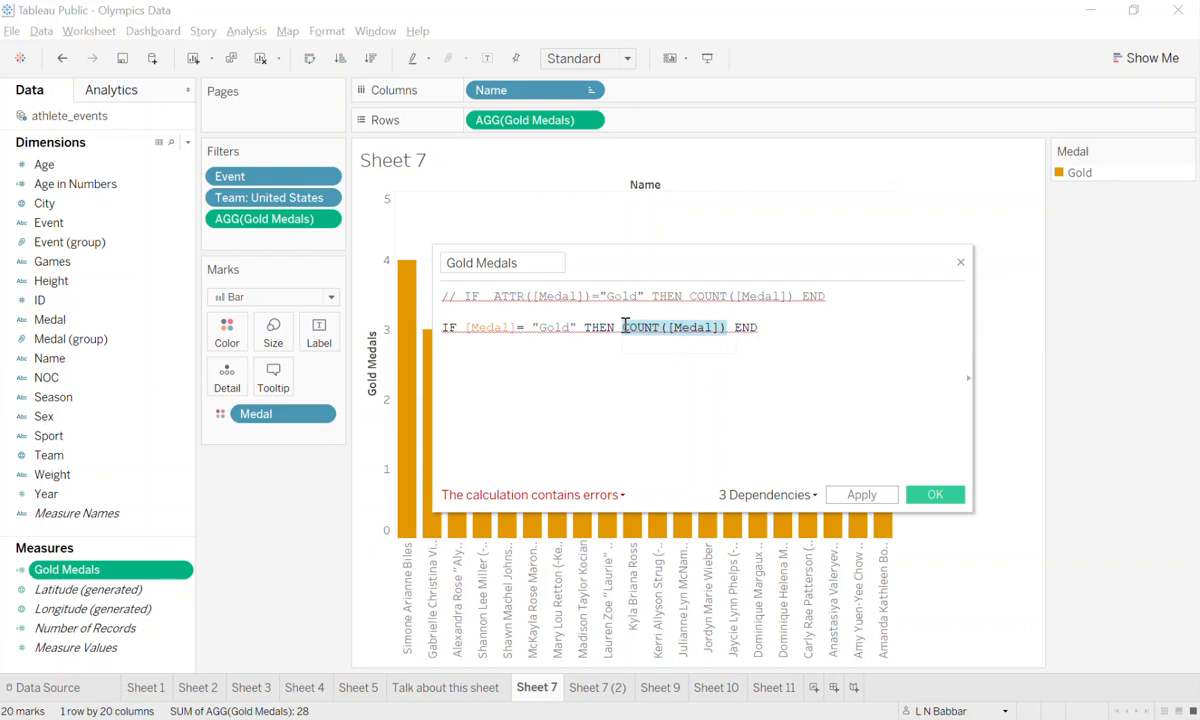
mouse_move(624, 327)
Wrap the compared Medal field in ATTR so the formula reads IF ATTR([Medal]) = "Gold" THEN COUNT([Medal]) END, and save the calculation.
click(457, 329)
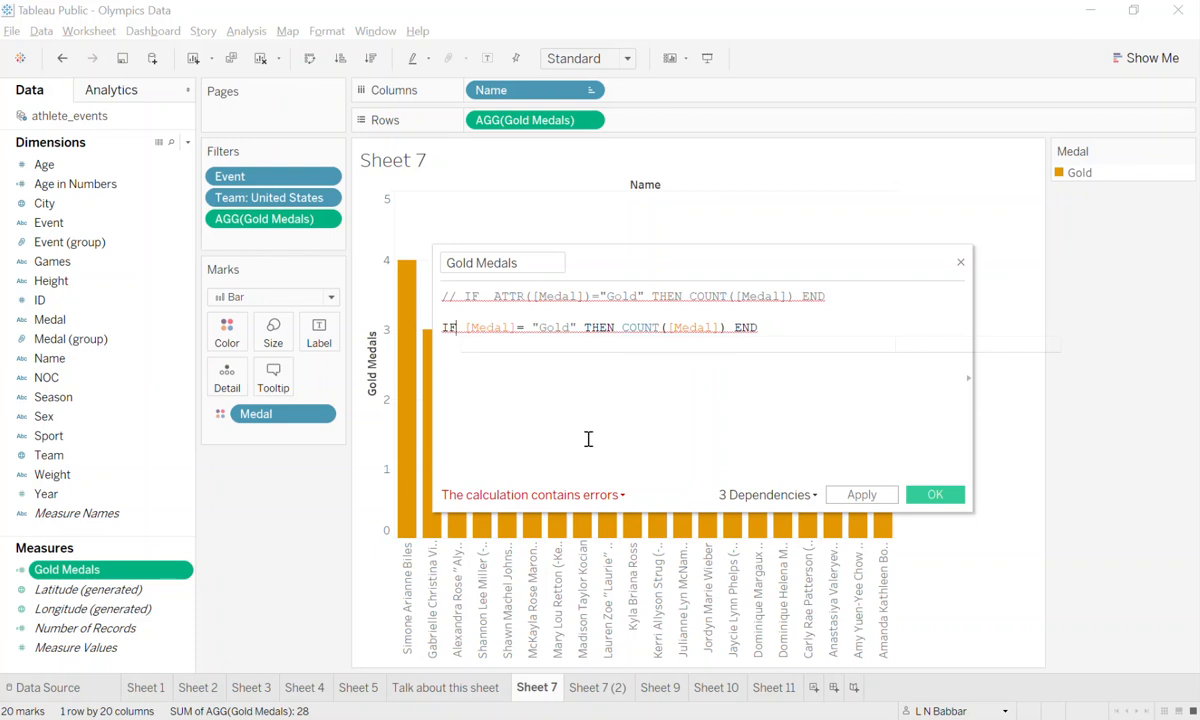
key(Right)
text(AATR()
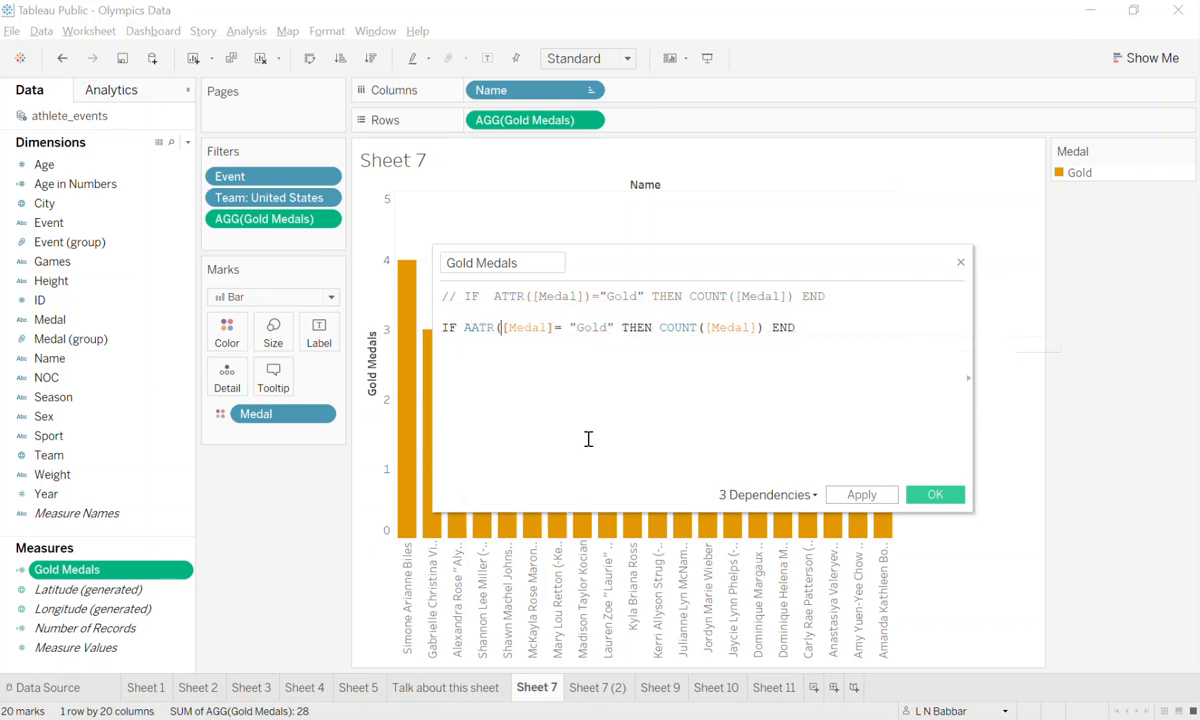
key(BackSpace)
key(BackSpace)
key(BackSpace)
key(BackSpace)
text(TRR)
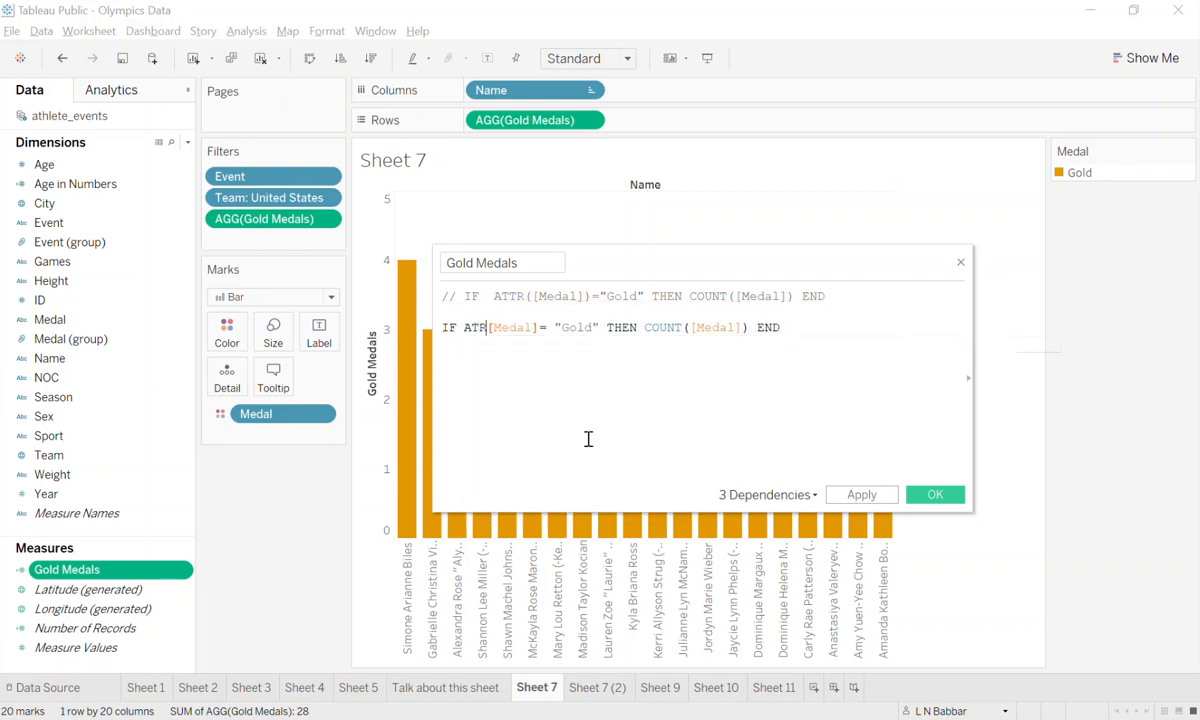
key(BackSpace)
key(BackSpace)
text(T)
key(Return)
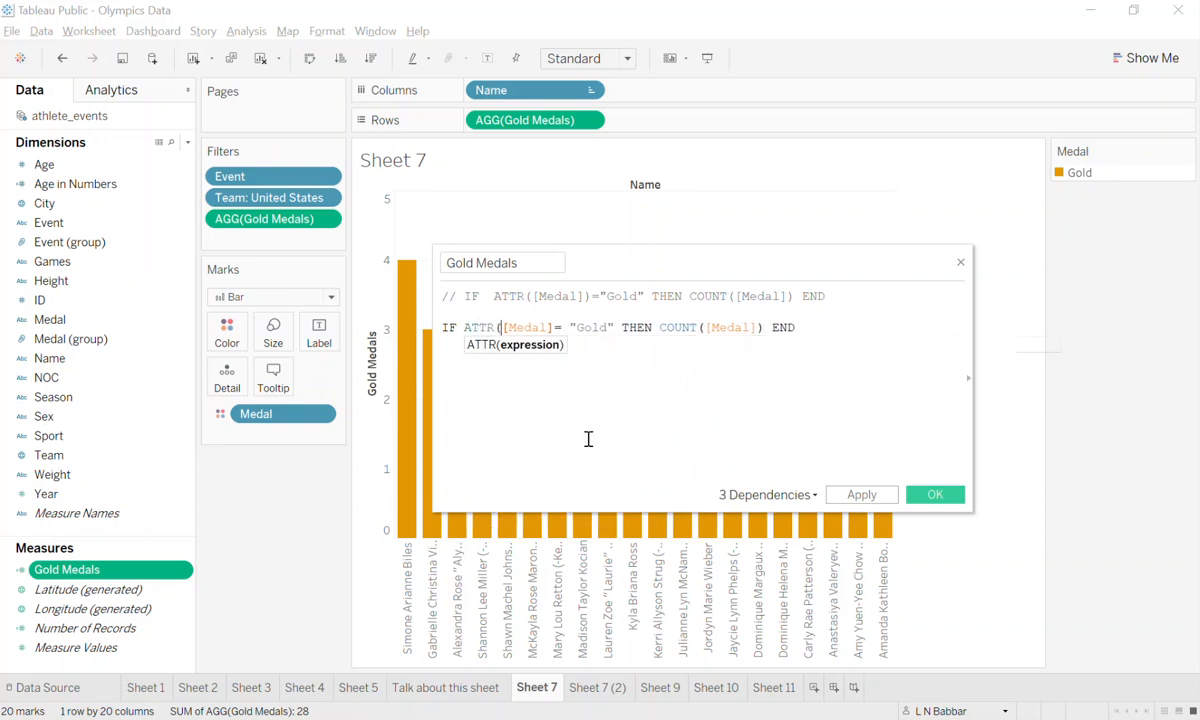
key(Right)
key(Right)
key(Right)
key(Right)
key(Right)
key(Right)
key(Right)
text())
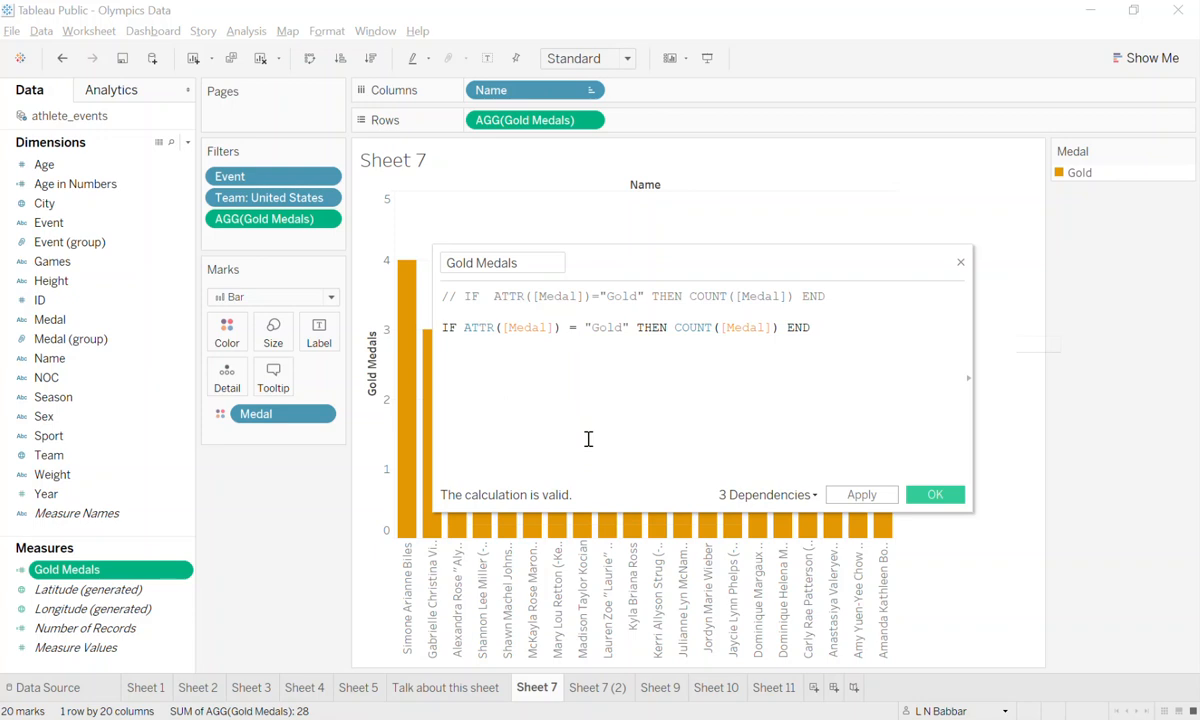
click(932, 494)
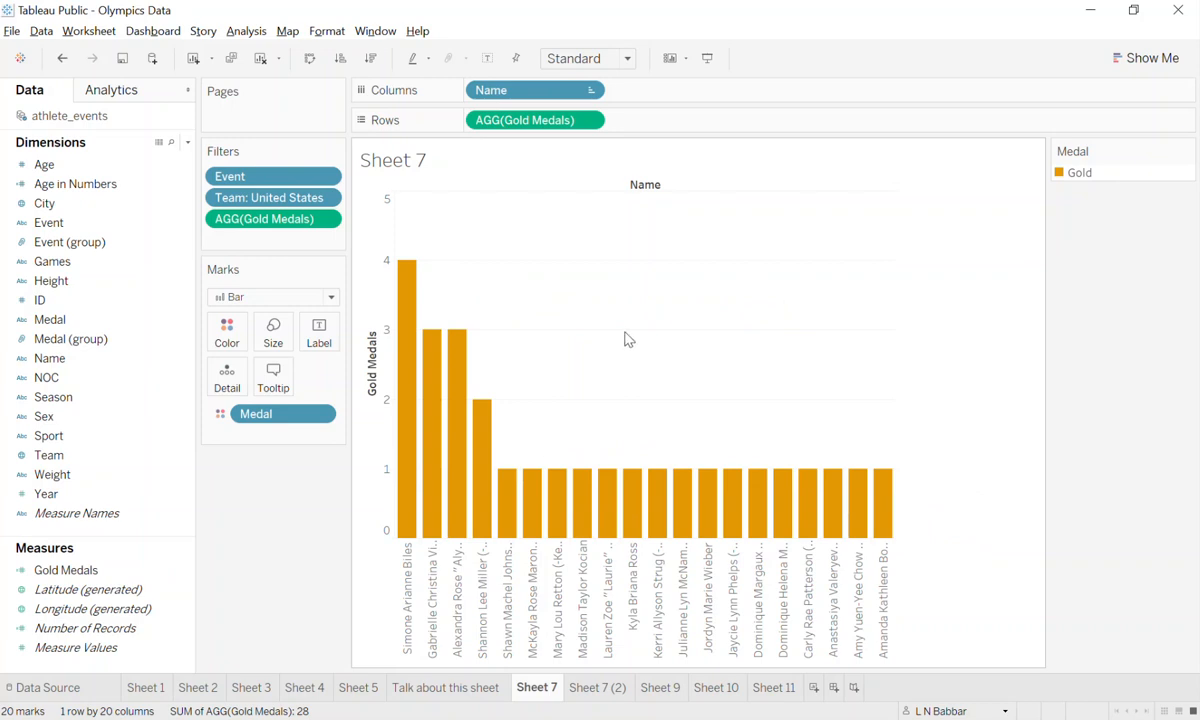
Search the Event filter for "gymnast", review which gymnastics events are selected, and close the filter.
right_click(282, 186)
click(300, 190)
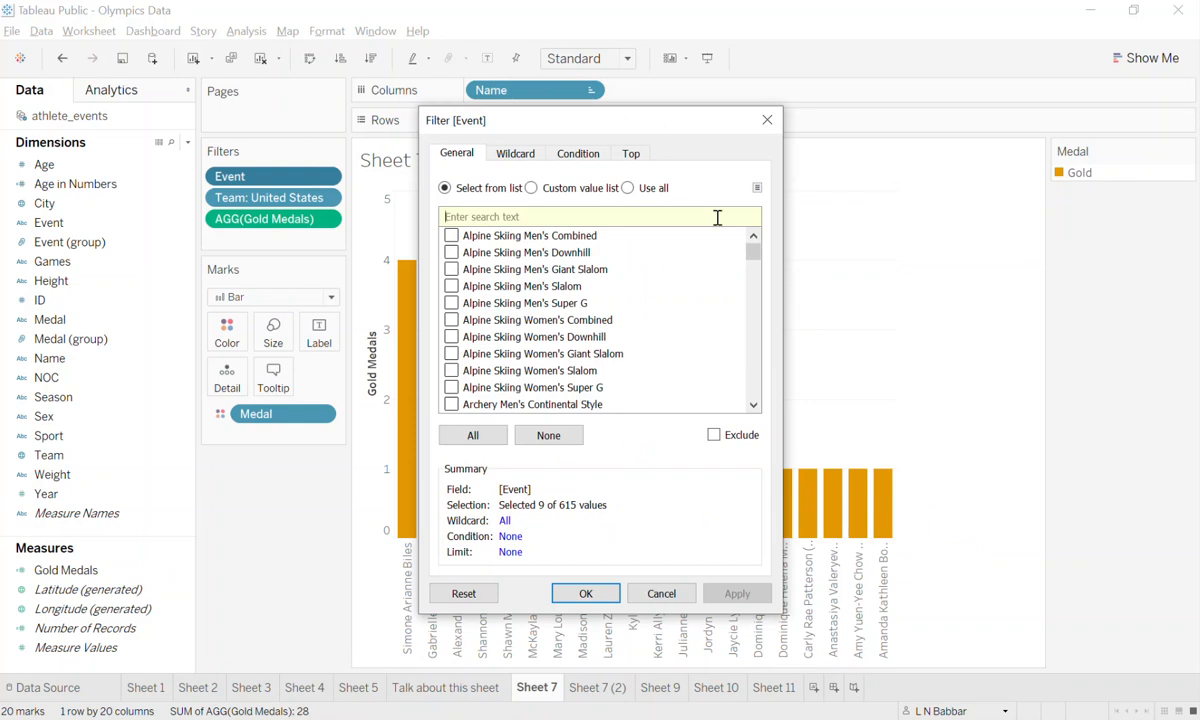
text(gymnast)
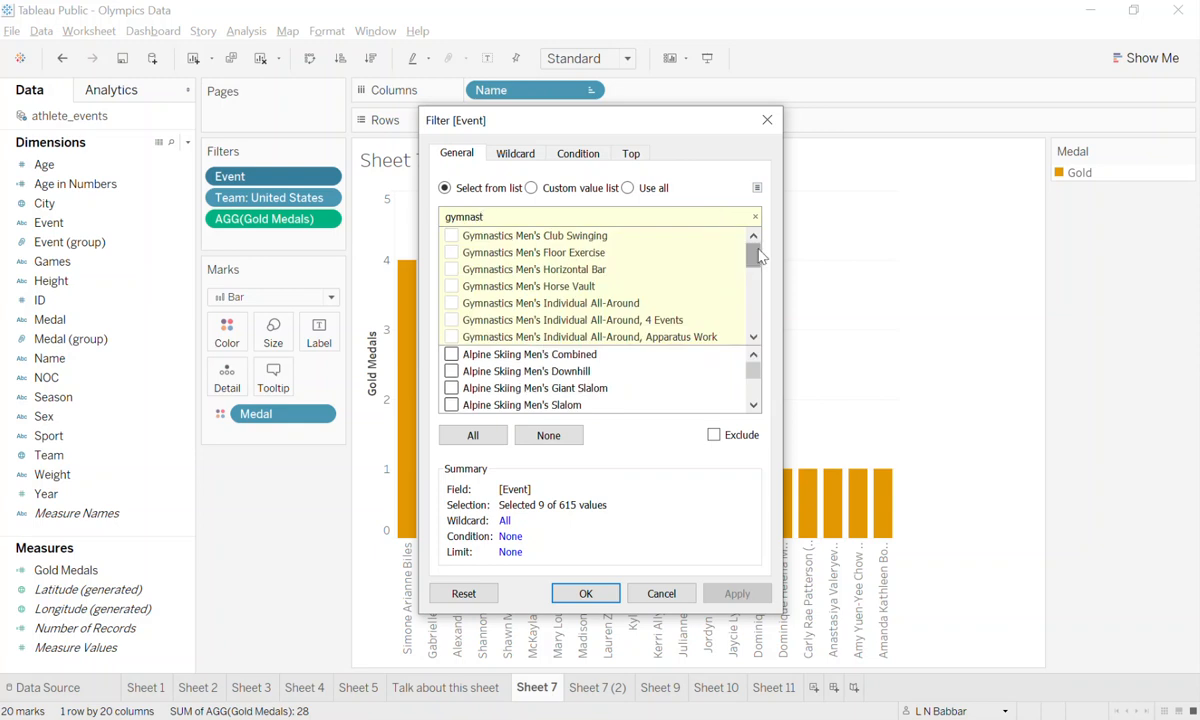
drag(754, 261, 738, 315)
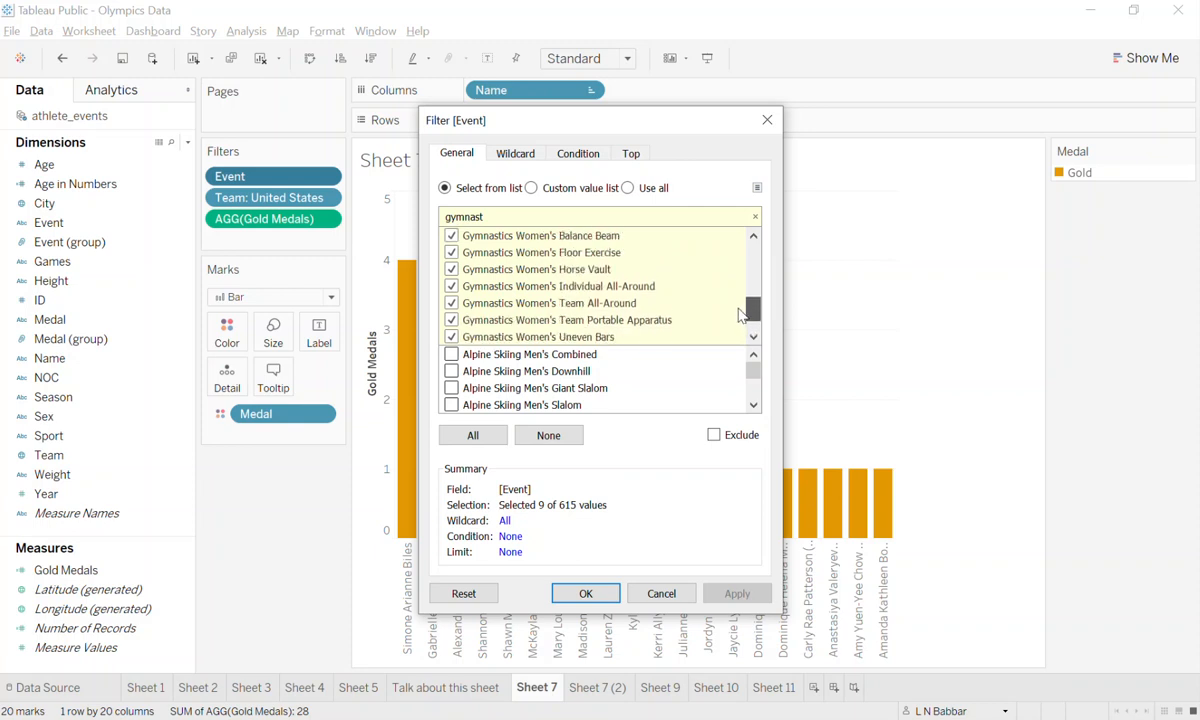
click(583, 594)
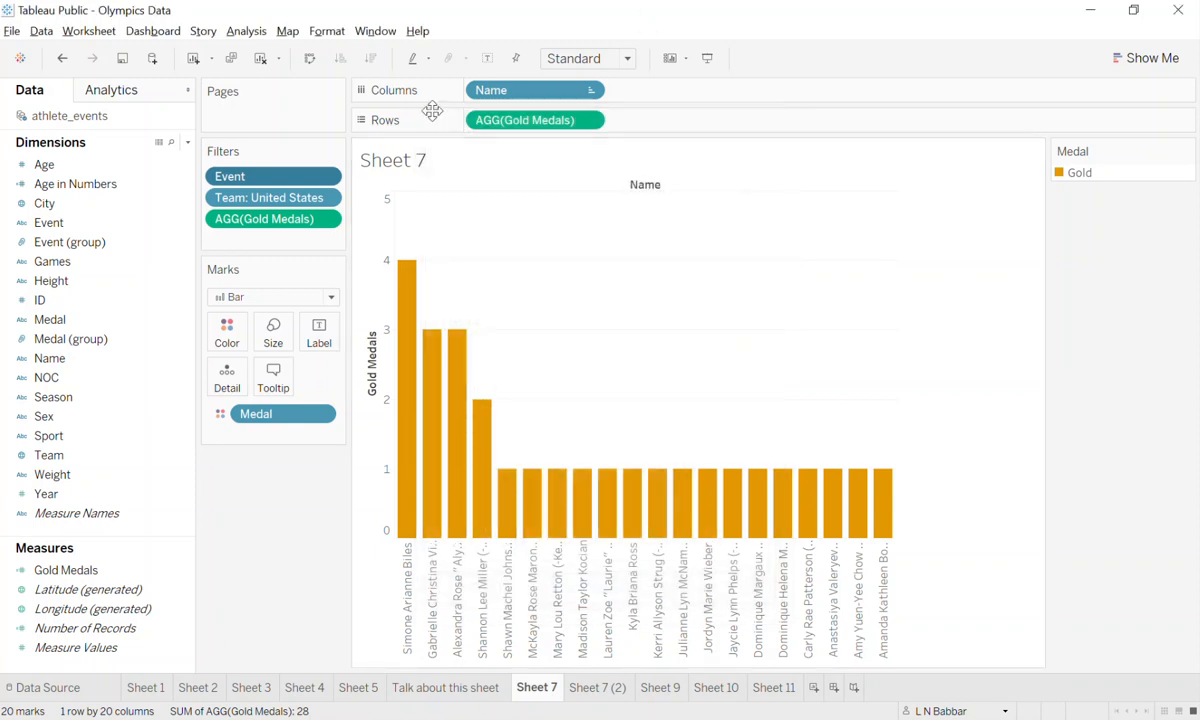
Open the Event filter, switch it to a custom value list, and search for "Gymnas".
click(326, 177)
click(360, 184)
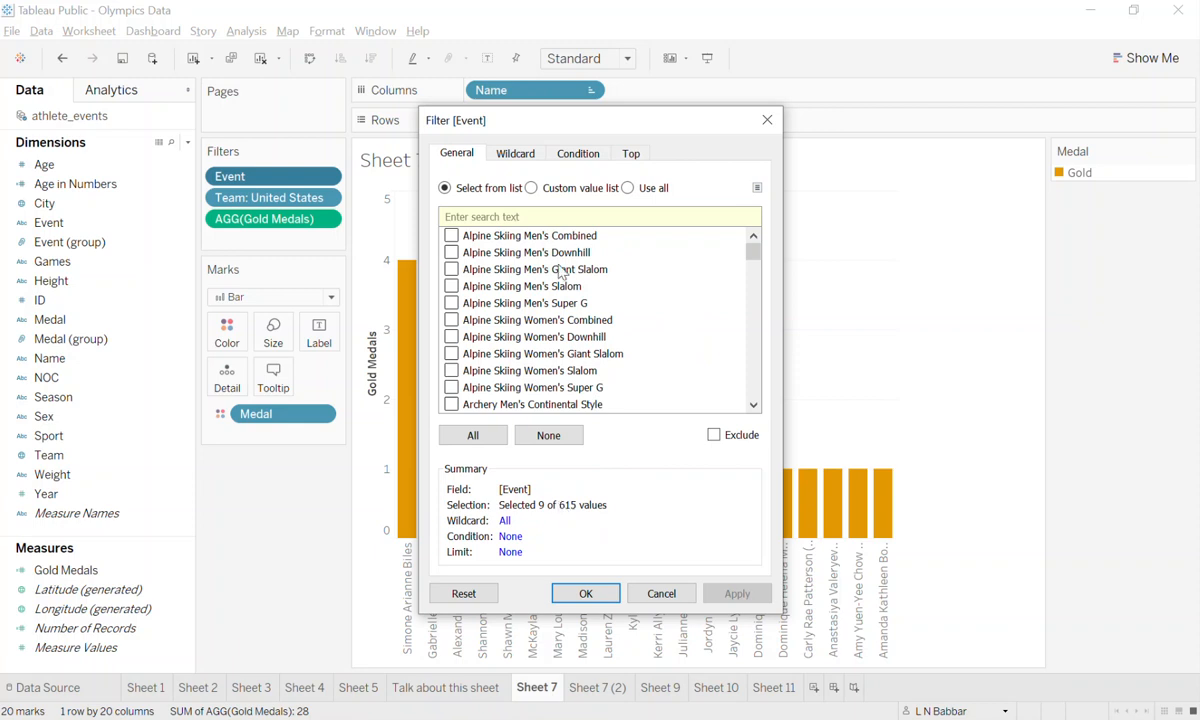
click(532, 189)
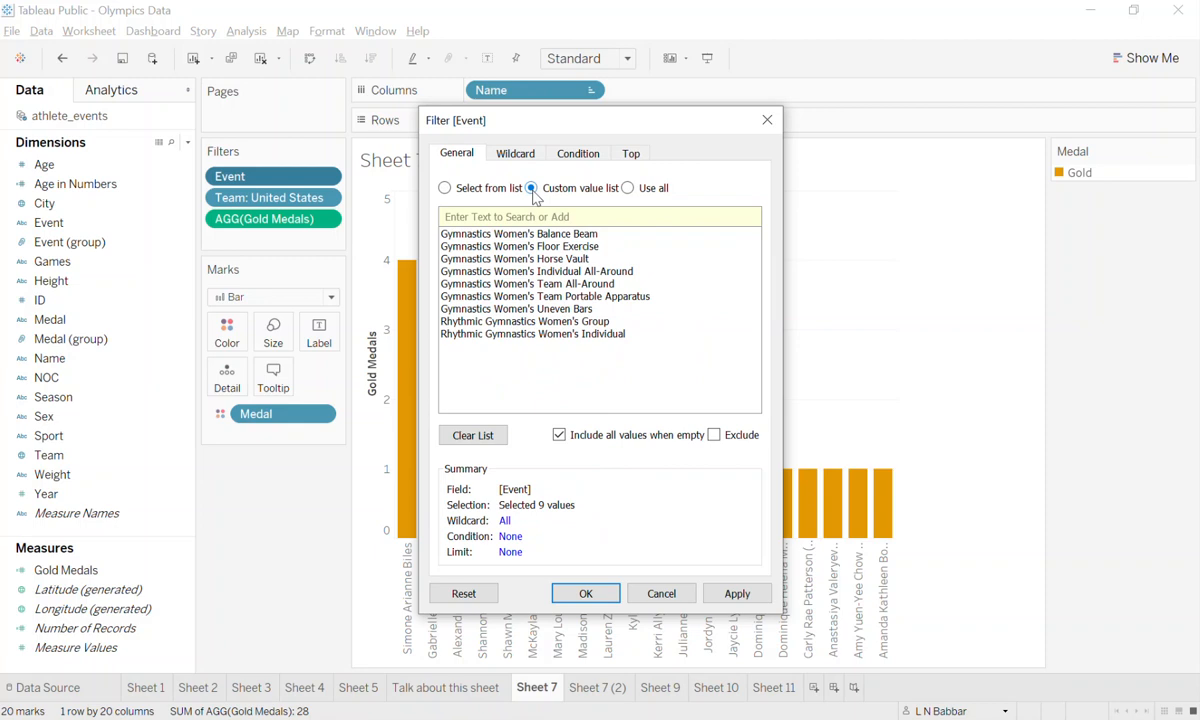
click(518, 218)
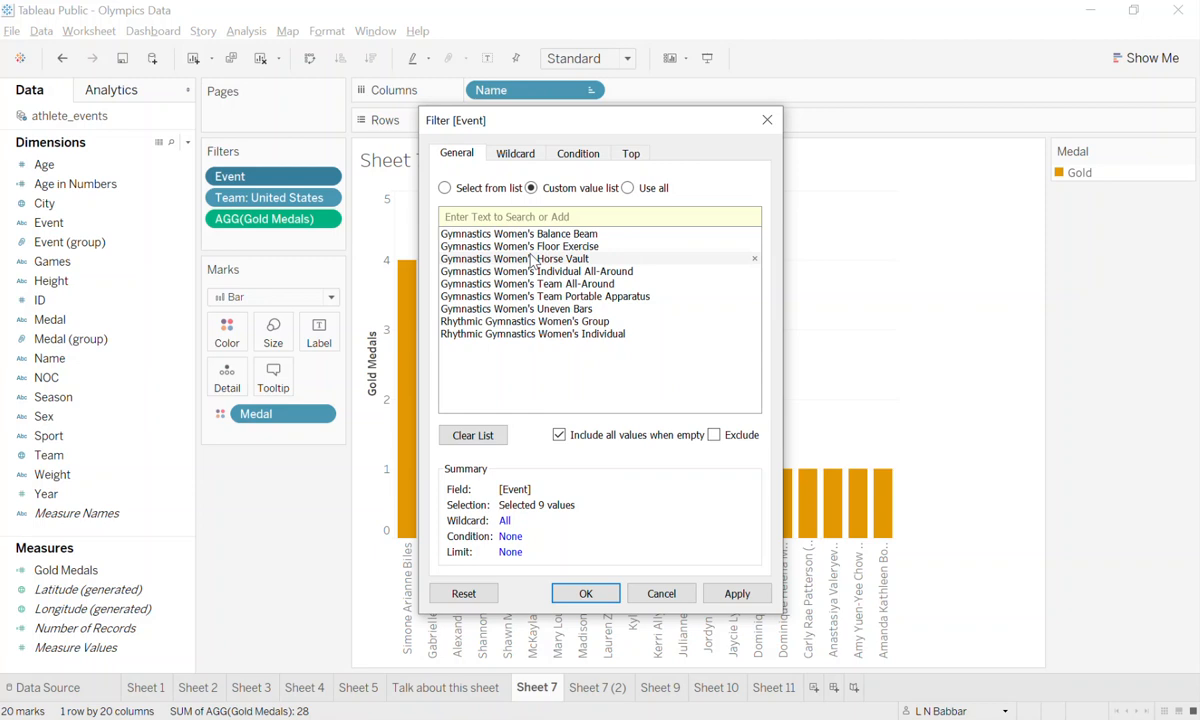
text(Gymans)
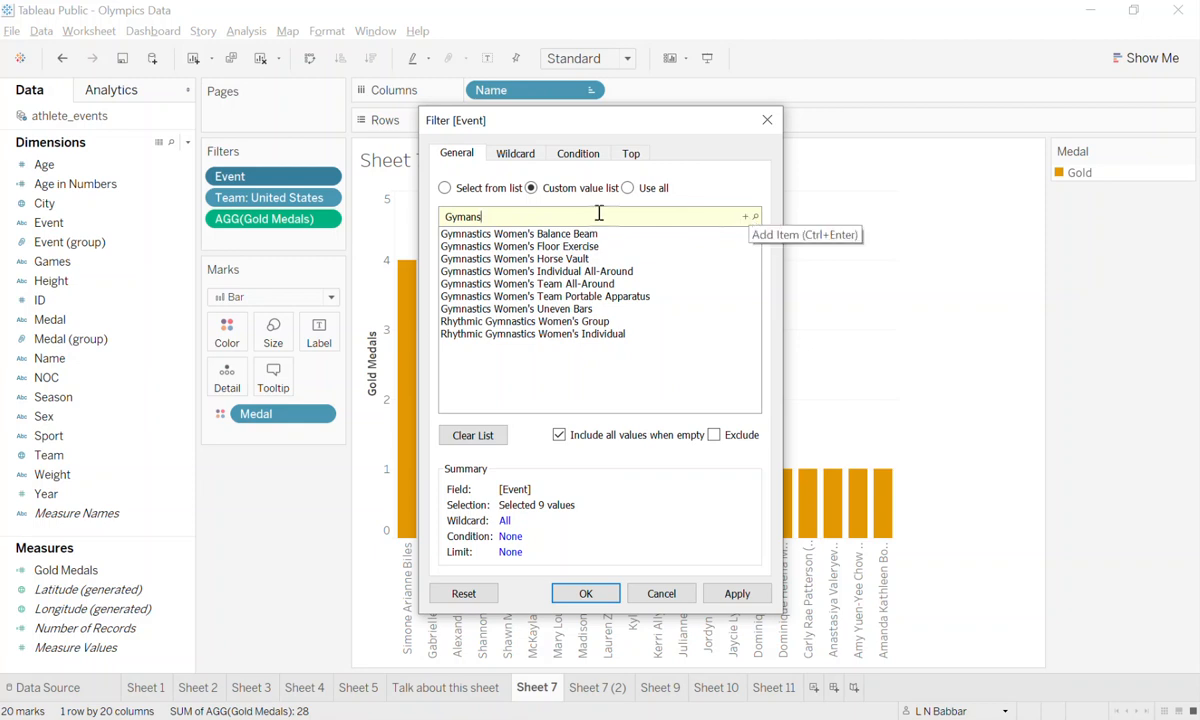
click(755, 216)
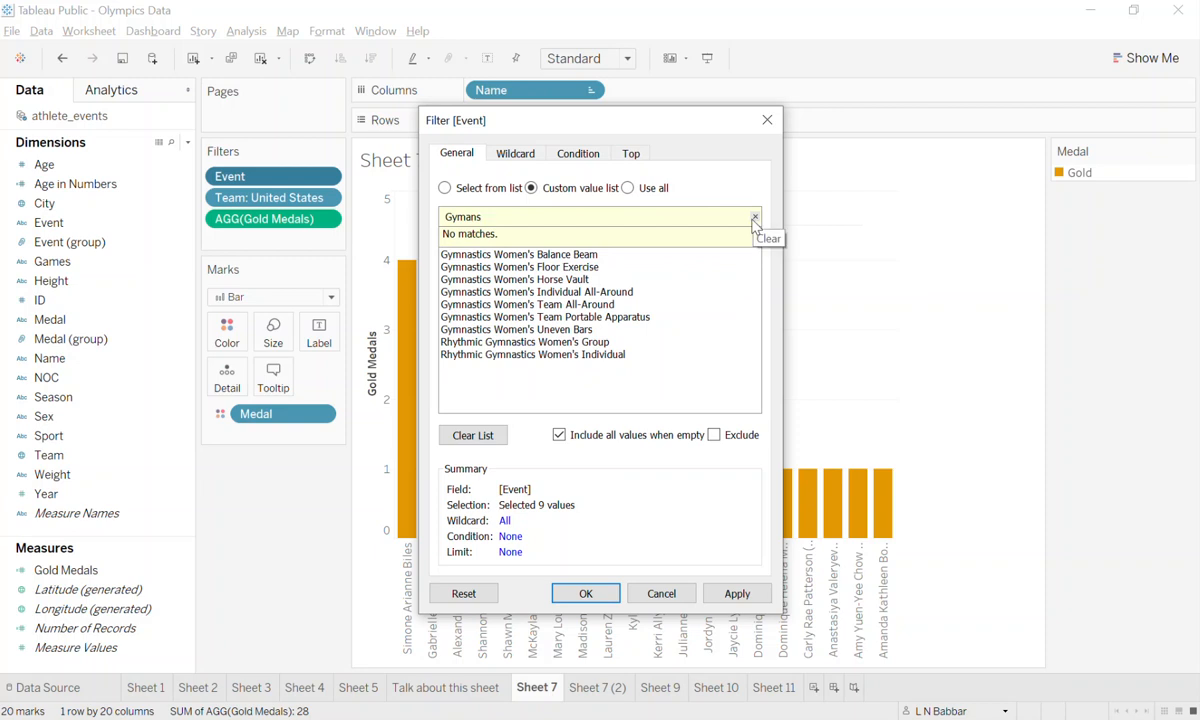
key(BackSpace)
key(BackSpace)
key(BackSpace)
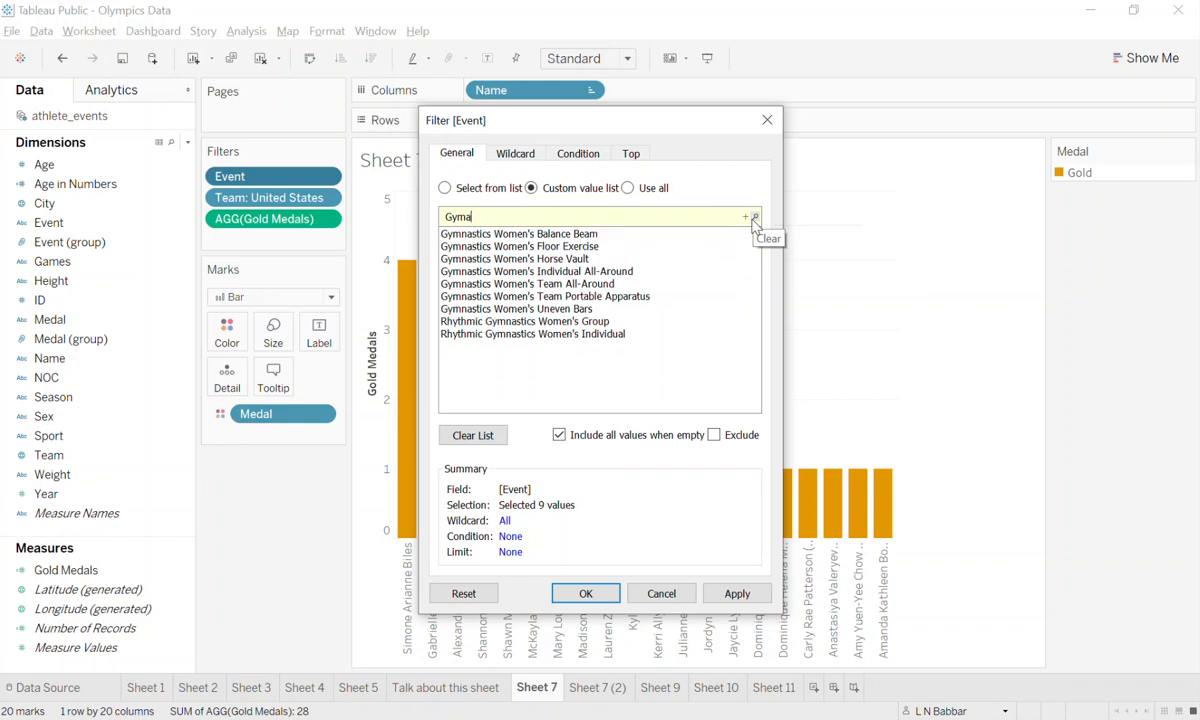
text(nas)
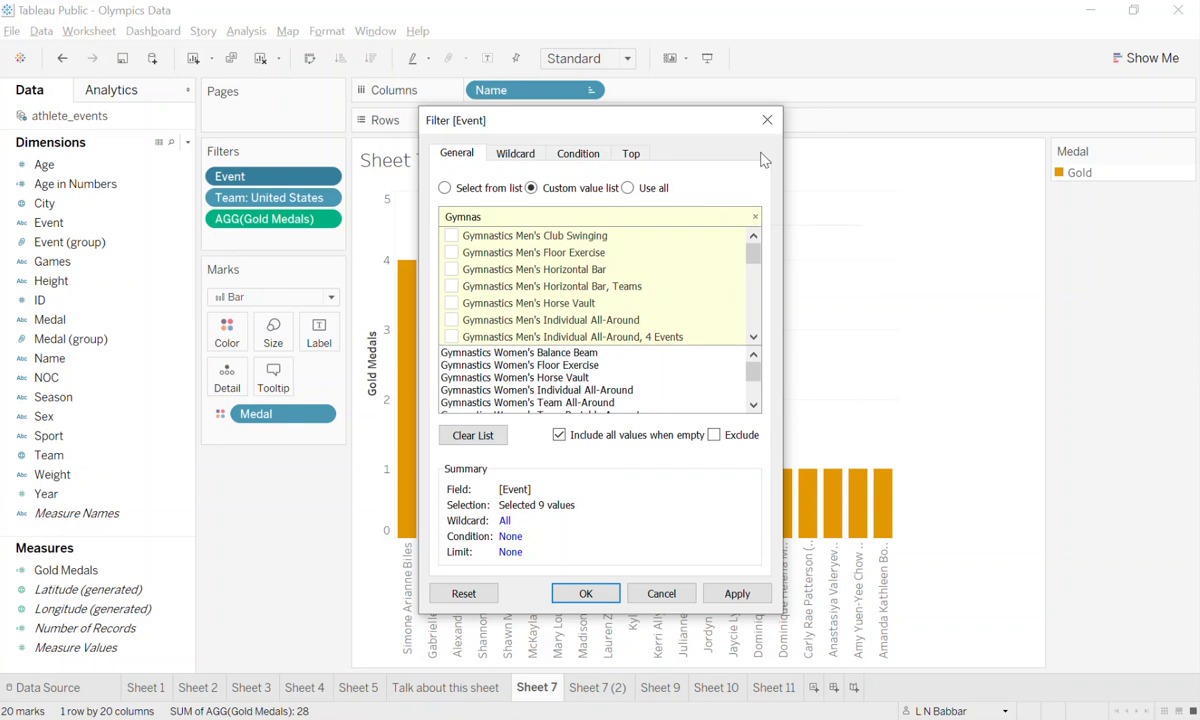
Add Gymnastics Men's Club Swinging and Men's Floor Exercise to the custom list, and remove Men's Club Swinging again.
click(452, 236)
click(452, 253)
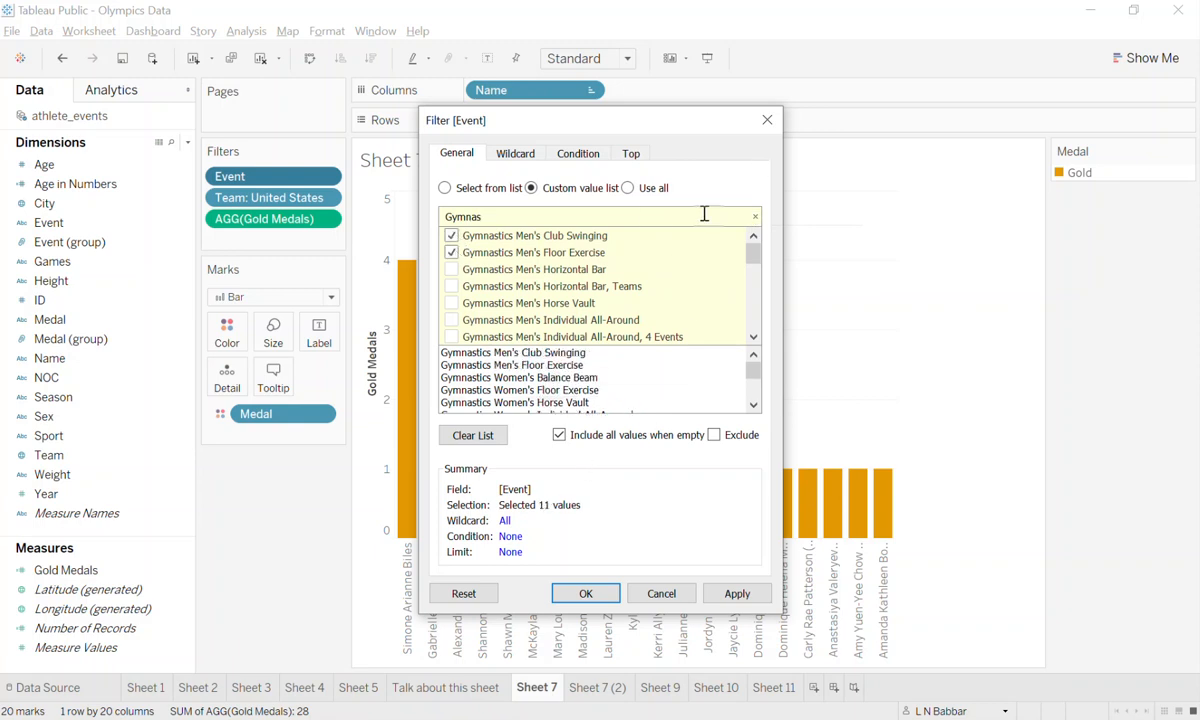
click(755, 216)
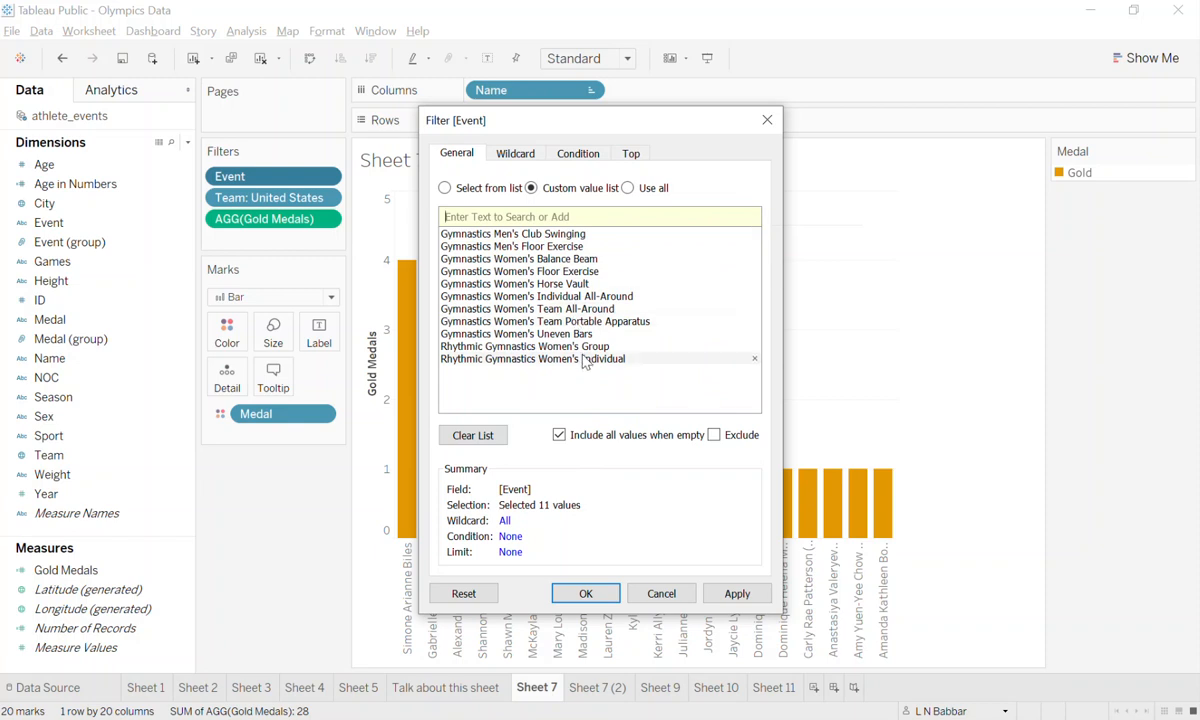
click(755, 234)
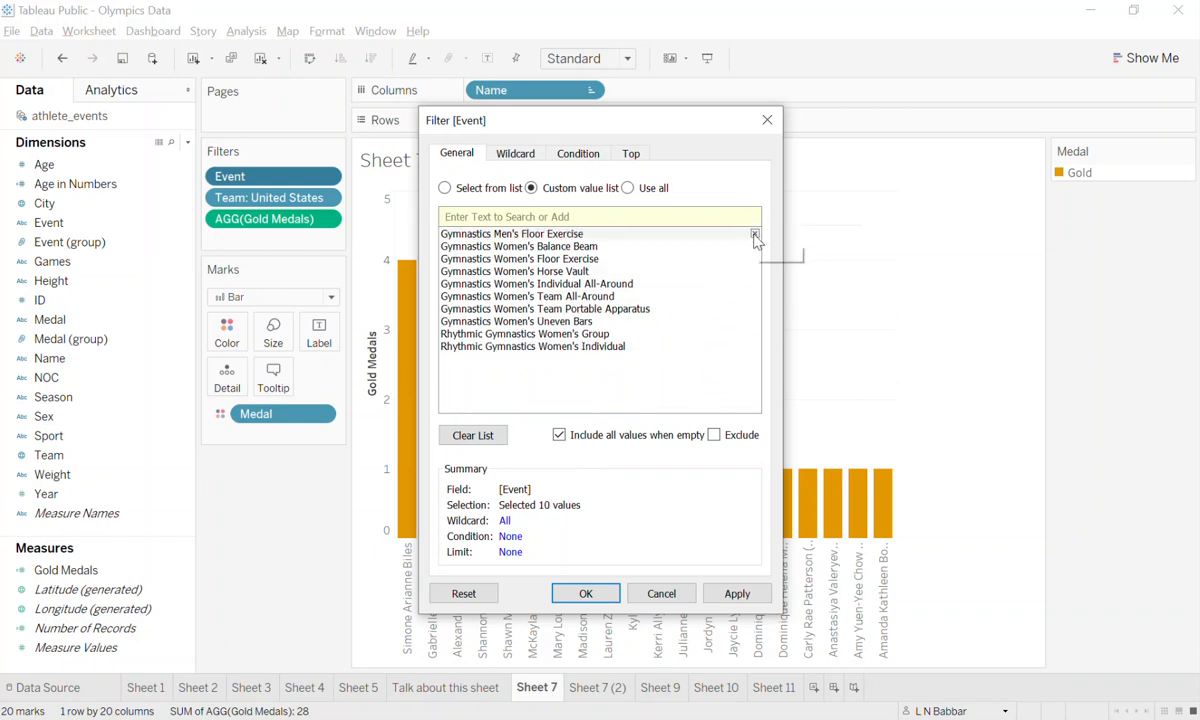
Discard the added men's event by switching the selection mode to the full list and back, and apply the custom value list.
click(446, 188)
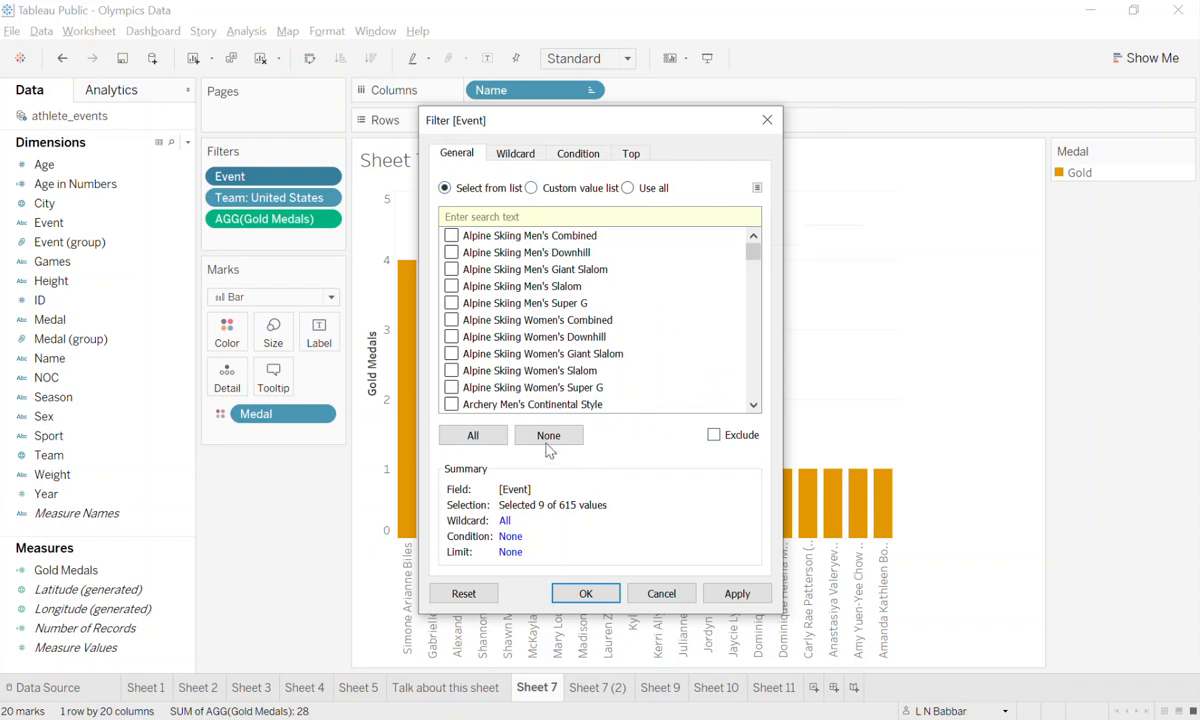
click(533, 188)
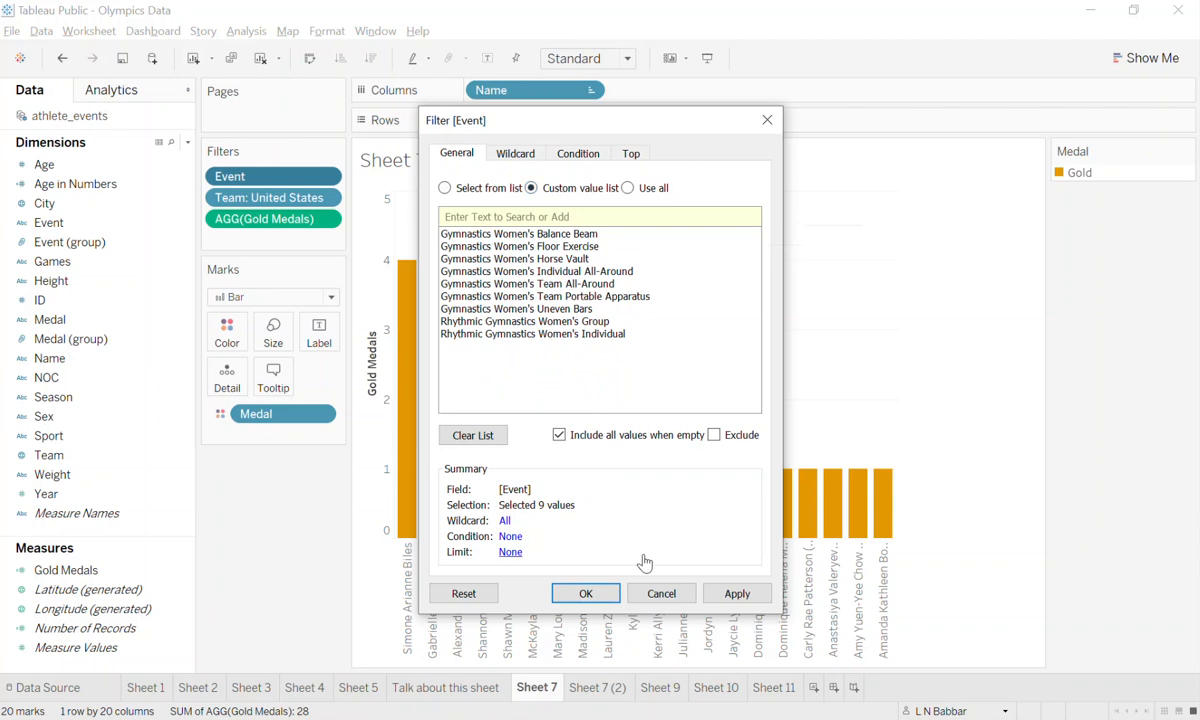
click(586, 593)
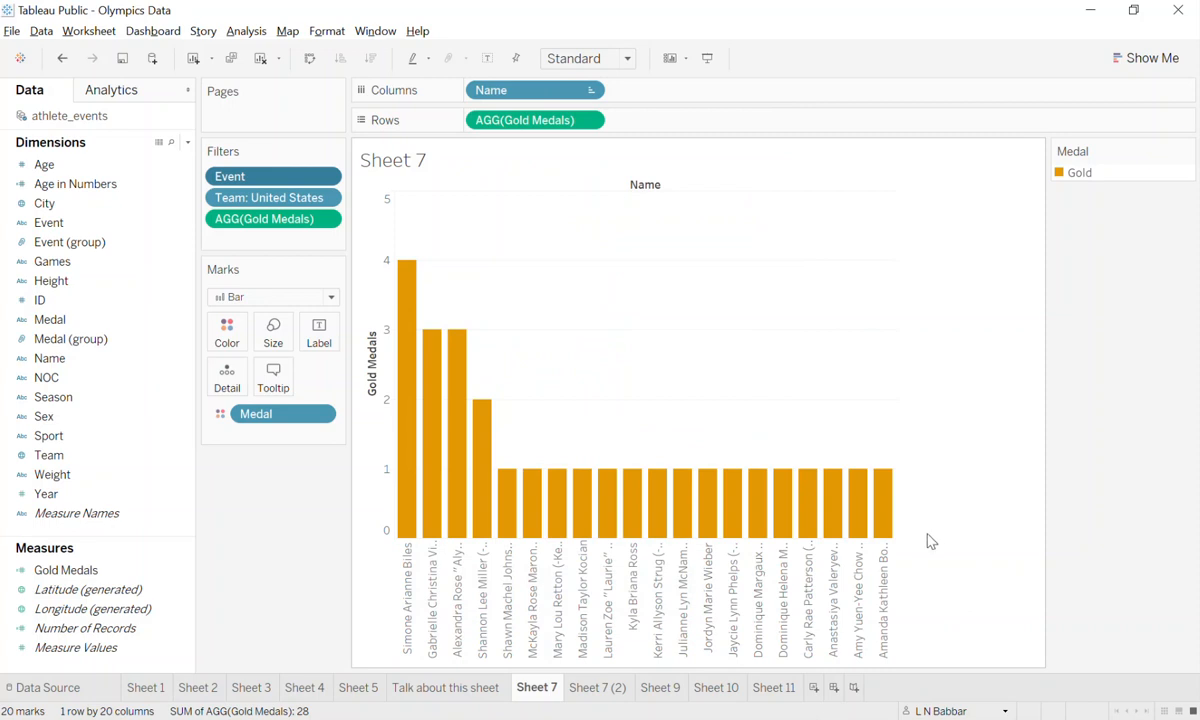
Look at Sheet 7 (2) and the empty Sheet 9, and return to Sheet 7.
click(590, 688)
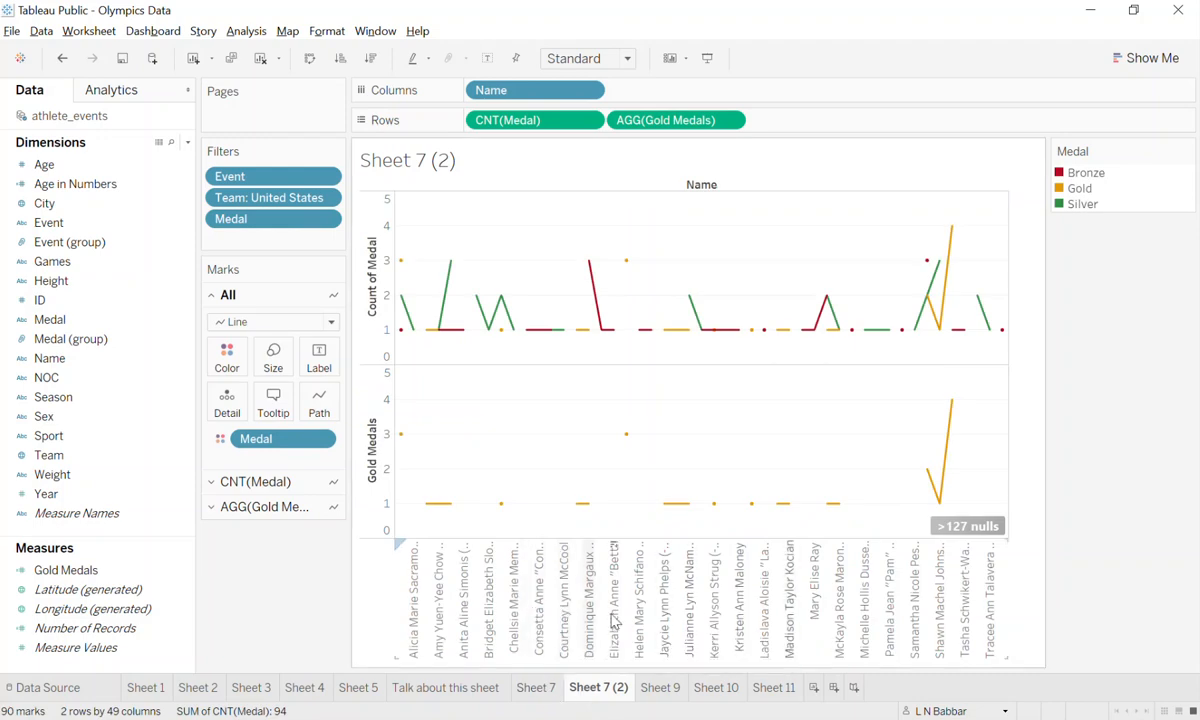
click(658, 690)
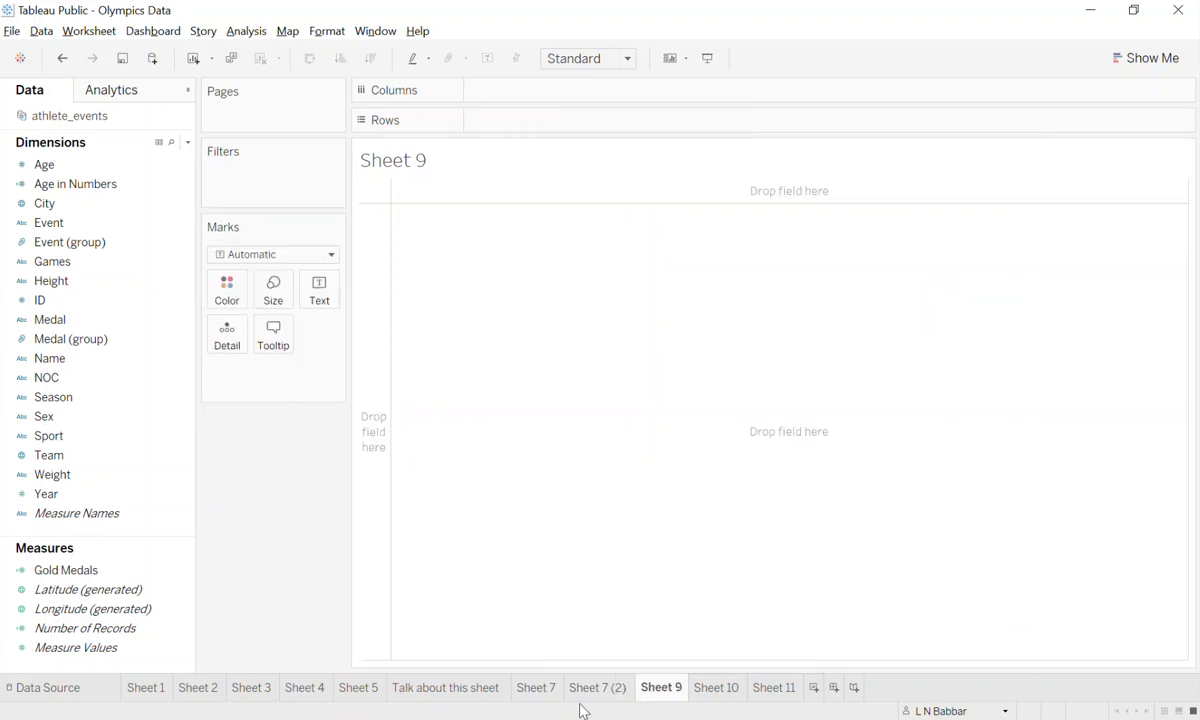
mouse_move(547, 700)
mouse_move(645, 688)
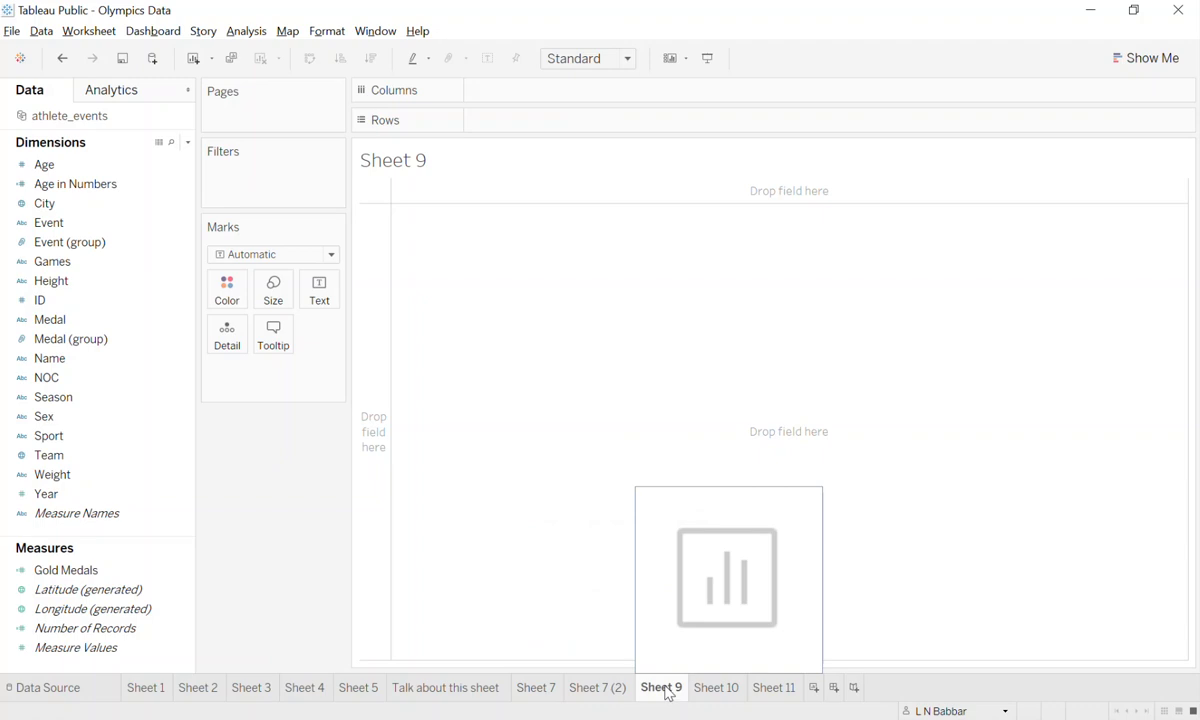
click(610, 690)
click(545, 690)
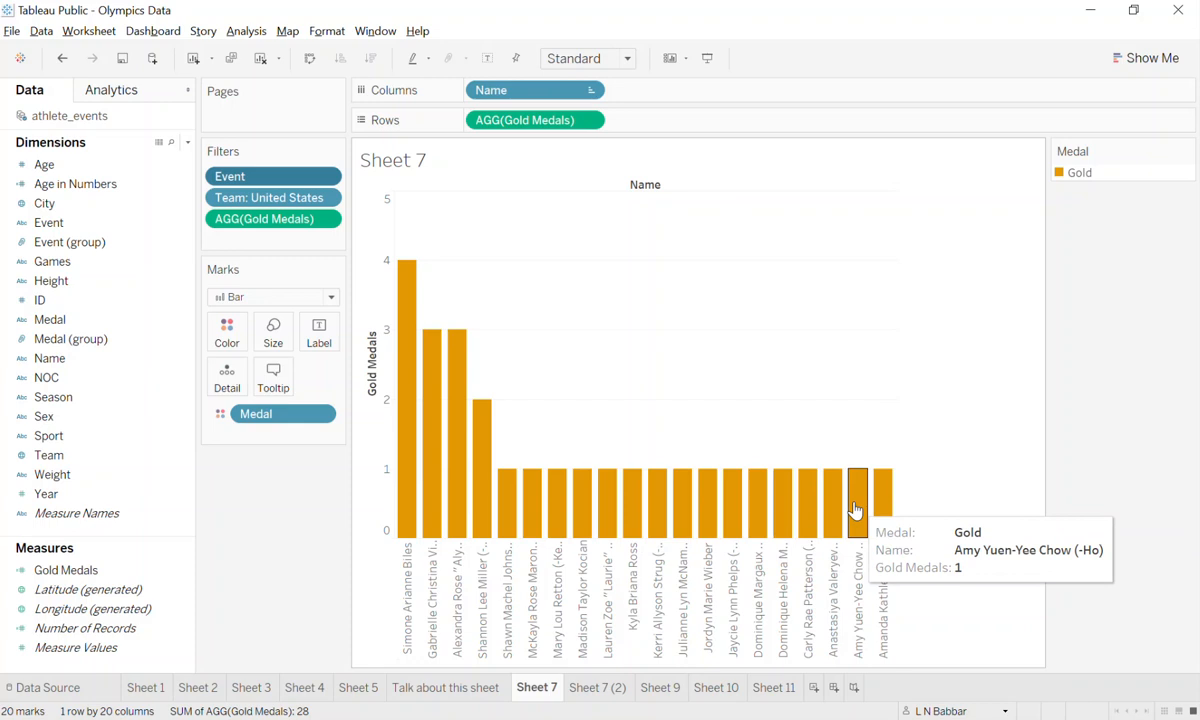
View the full underlying data behind Amy Yuen-Yee Chow's bar in the Gold Medals chart.
right_click(855, 510)
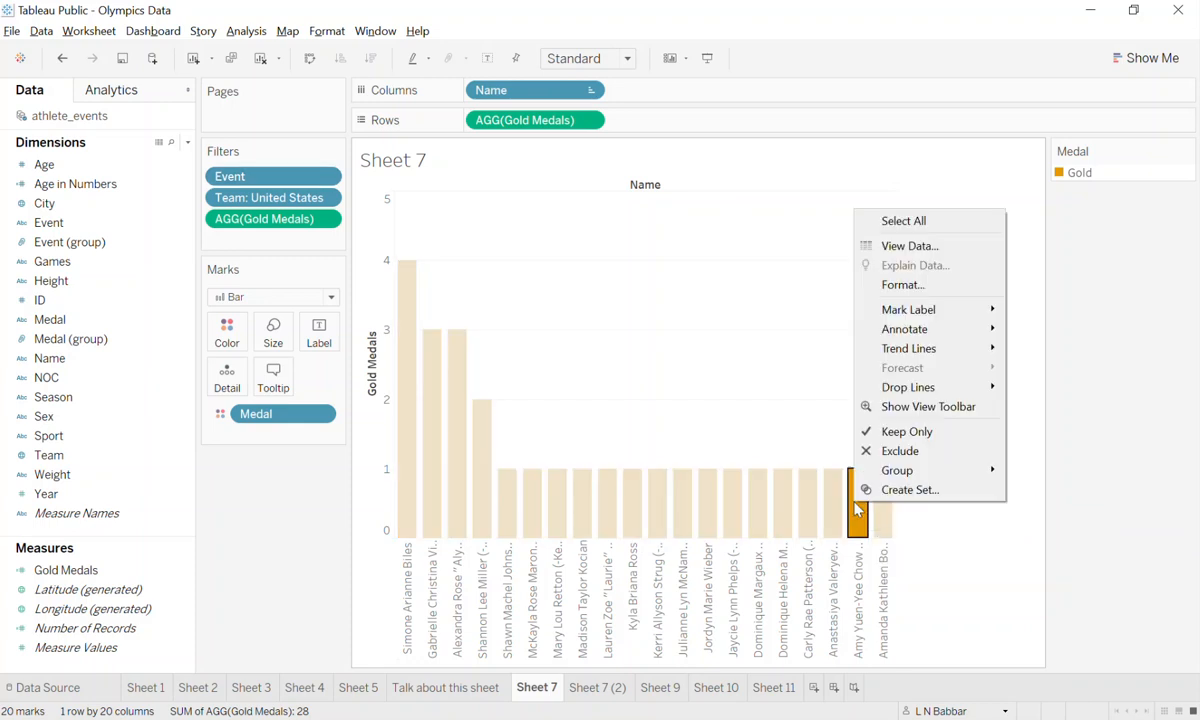
click(925, 247)
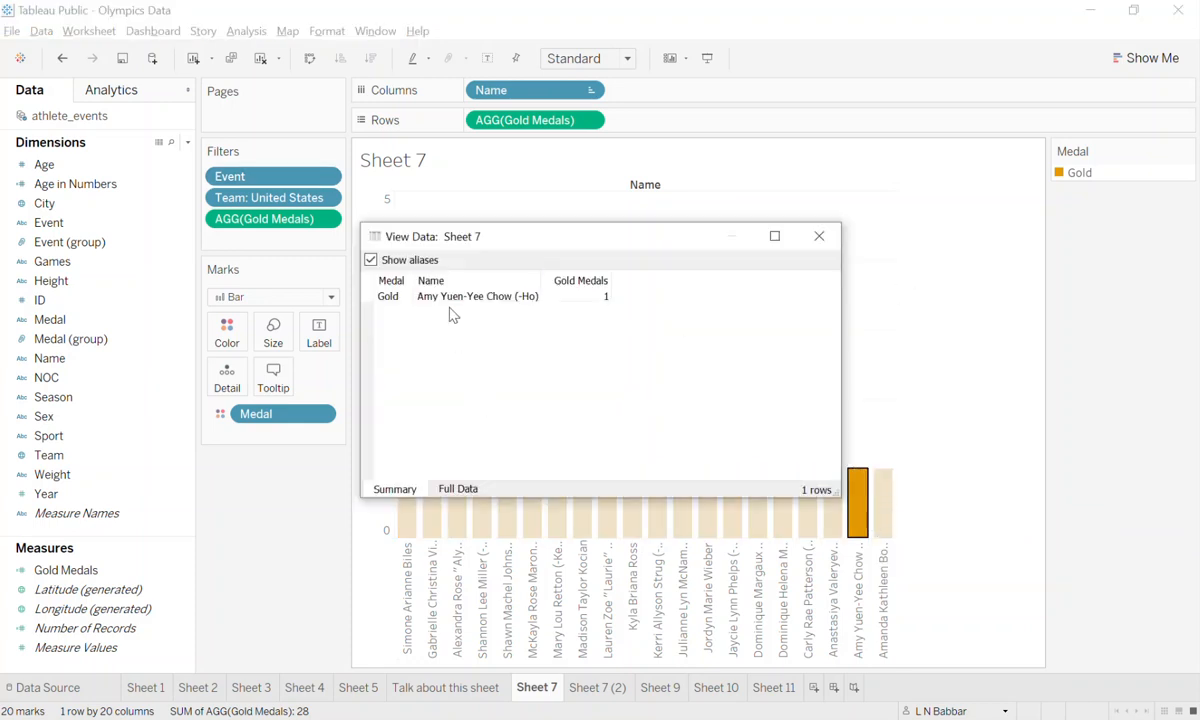
click(462, 489)
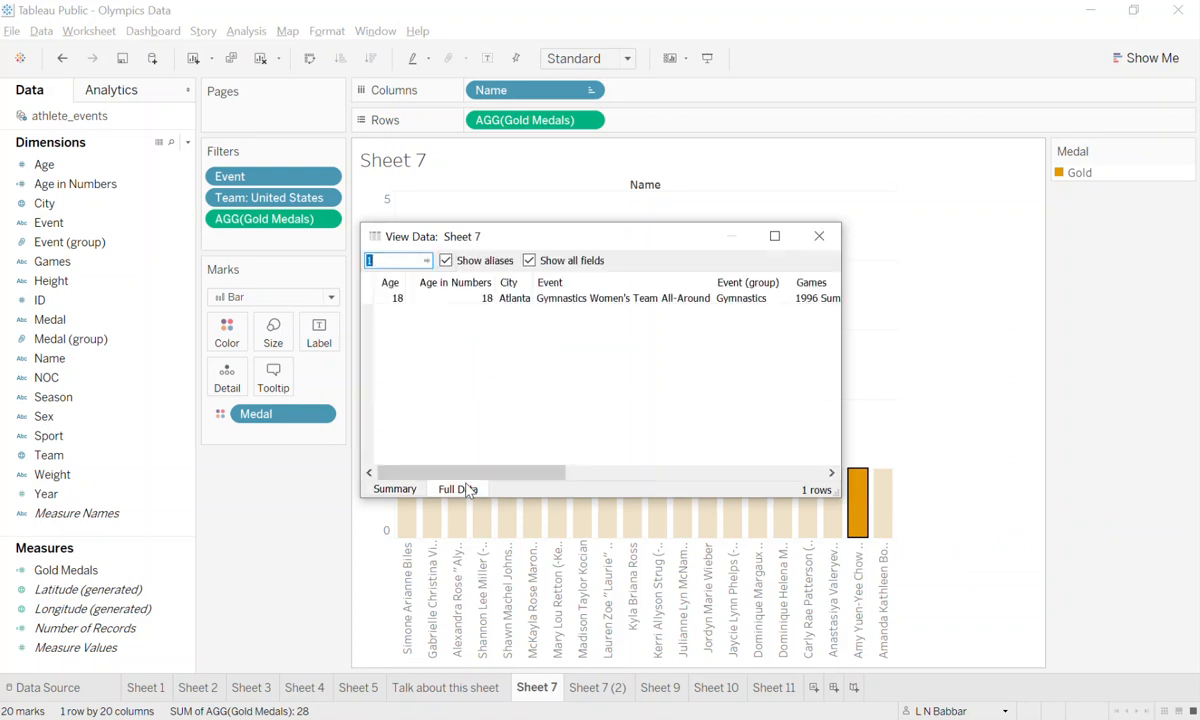
Examine every field of the record from Age through Number of Records, go back to Event, and close the data view.
click(396, 299)
key(Right)
key(Right)
key(Right)
key(Right)
key(Right)
key(Right)
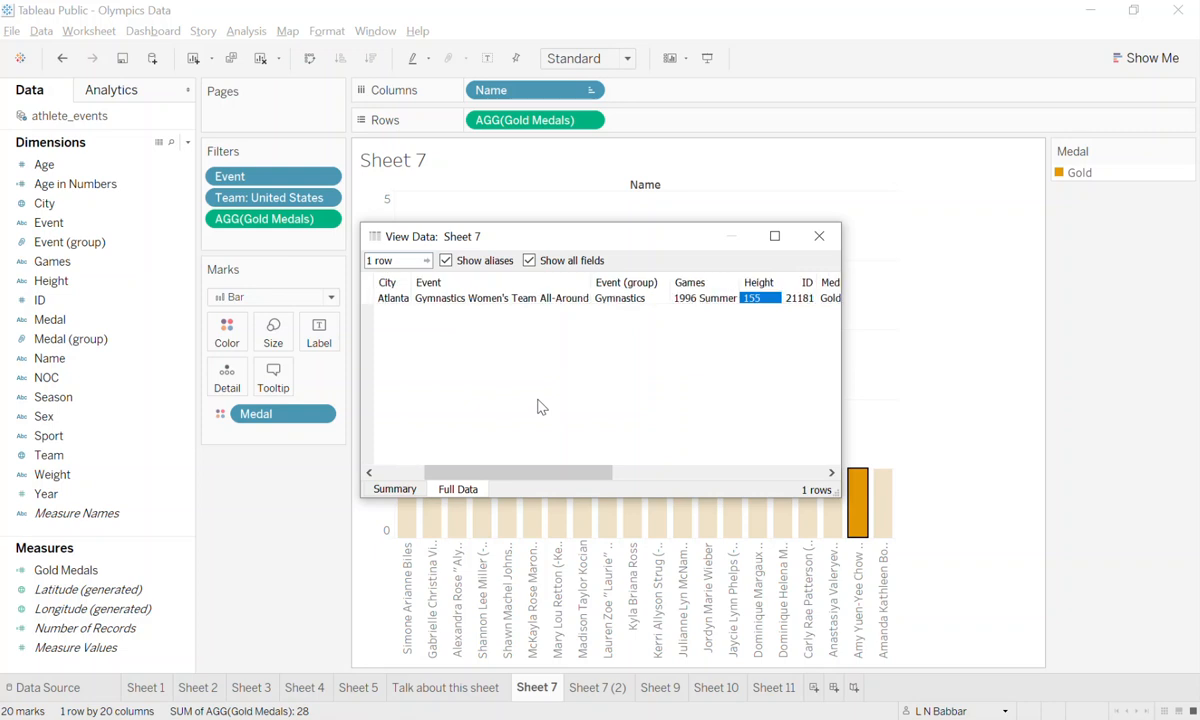
key(Right)
key(Right)
key(Right)
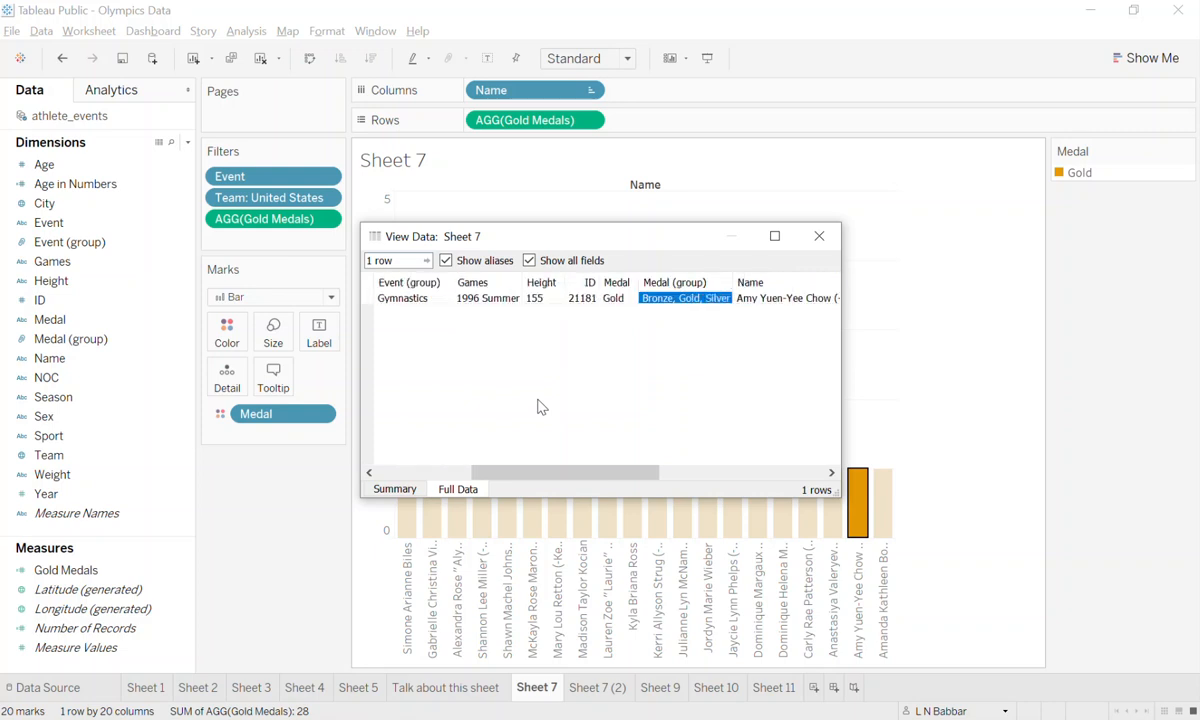
key(Right)
key(Right)
key(Right)
key(Right)
key(Right)
key(Left)
key(Left)
key(Right)
key(Right)
key(Right)
key(Right)
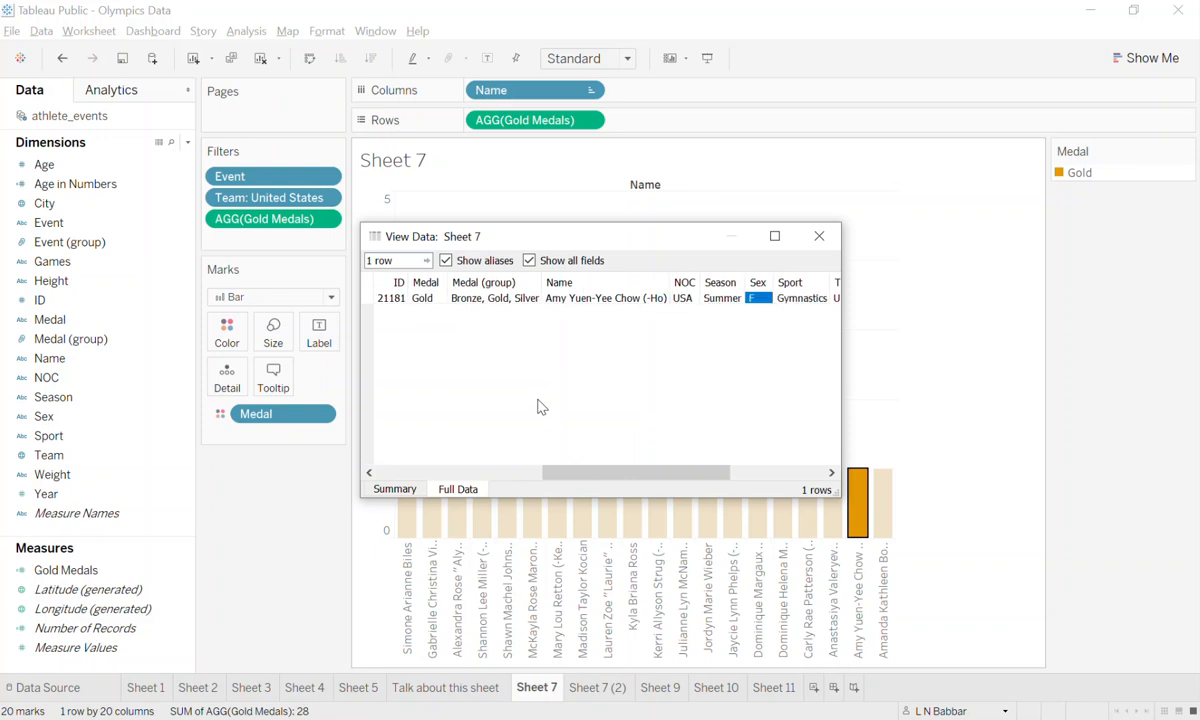
key(Right)
key(Right)
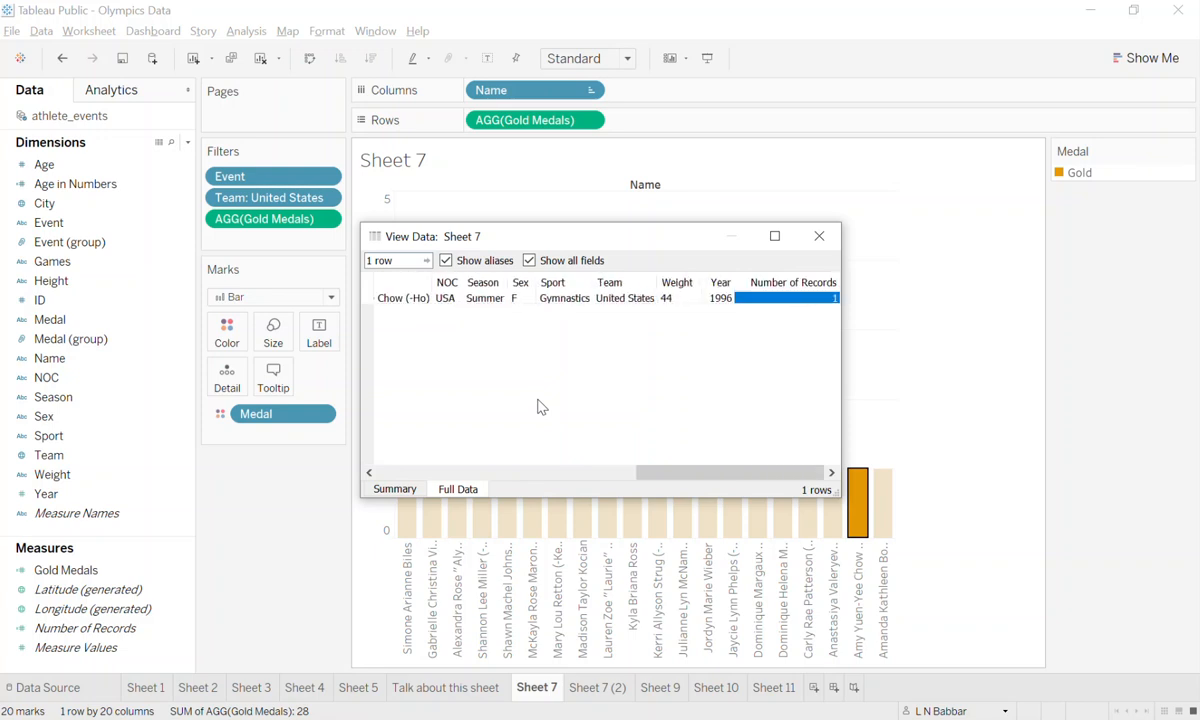
key(Left)
key(Left)
key(Left)
key(Left)
key(Left)
key(Left)
key(Left)
key(Left)
key(Left)
key(Left)
key(Left)
key(Left)
key(Left)
key(Left)
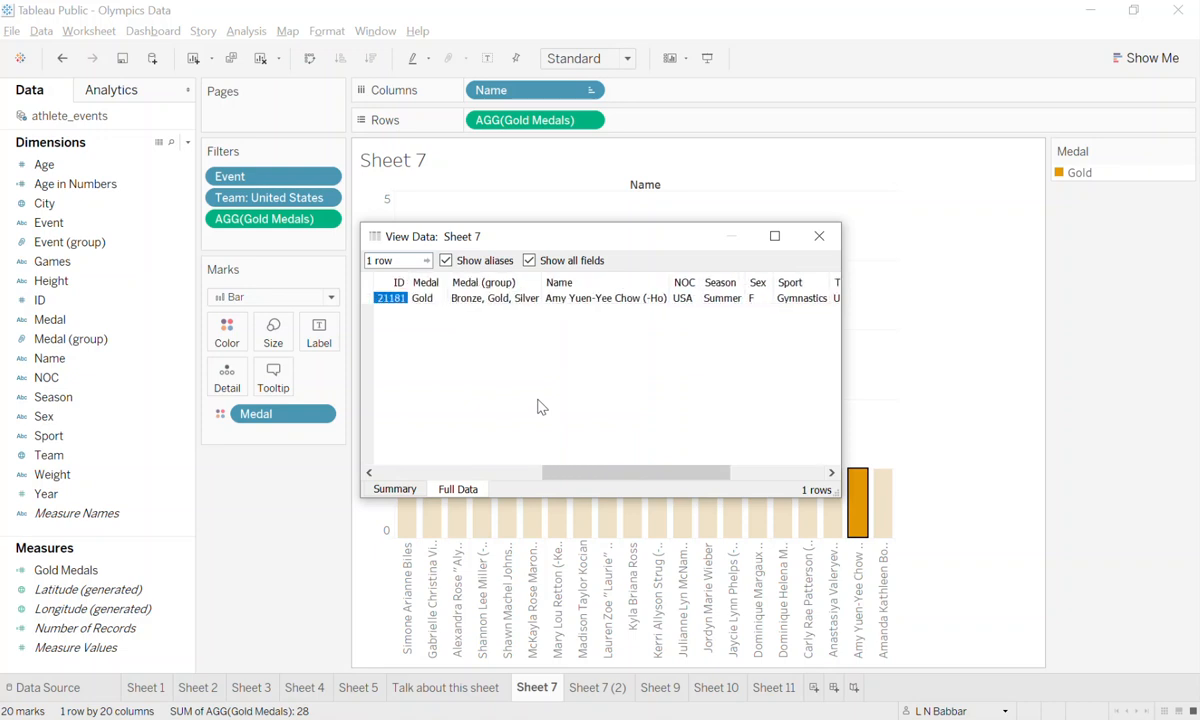
key(Left)
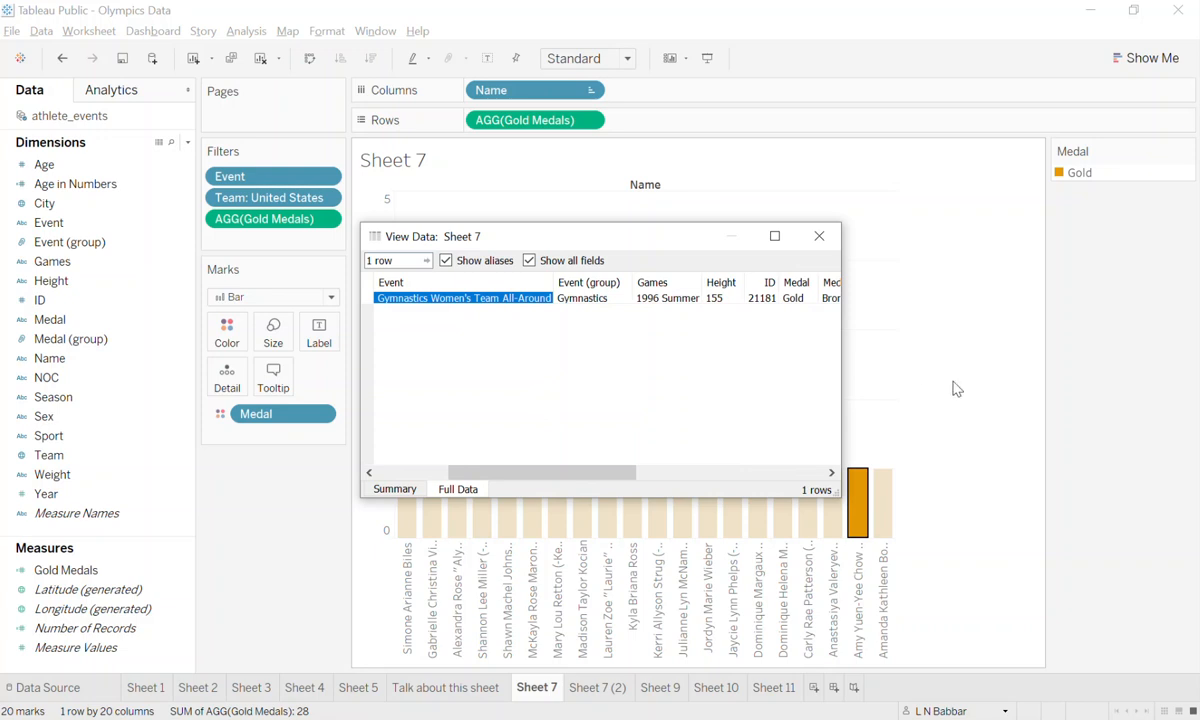
click(819, 236)
mouse_move(853, 522)
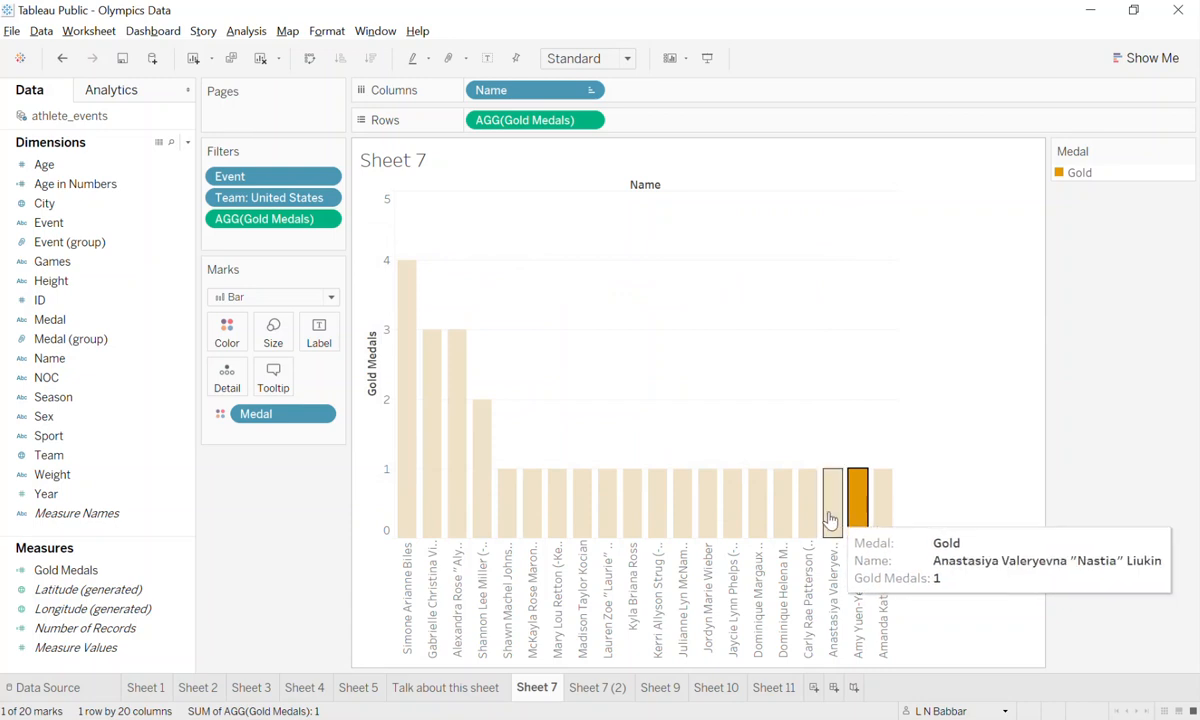
mouse_move(799, 513)
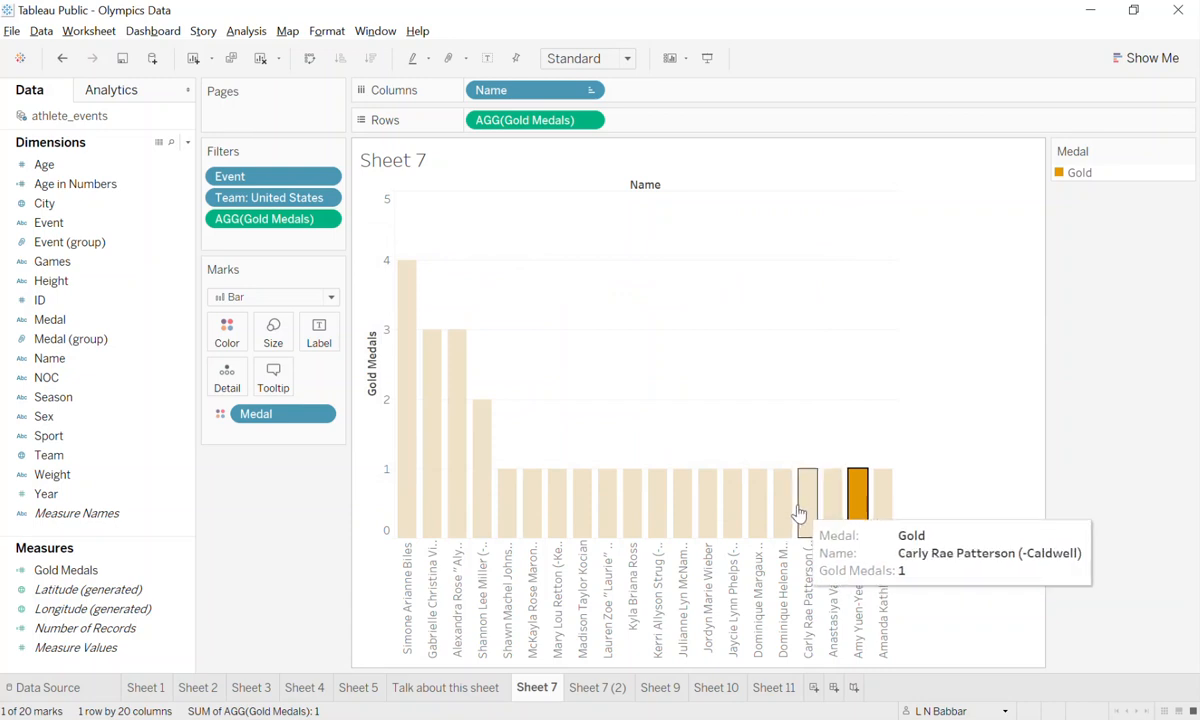
click(980, 510)
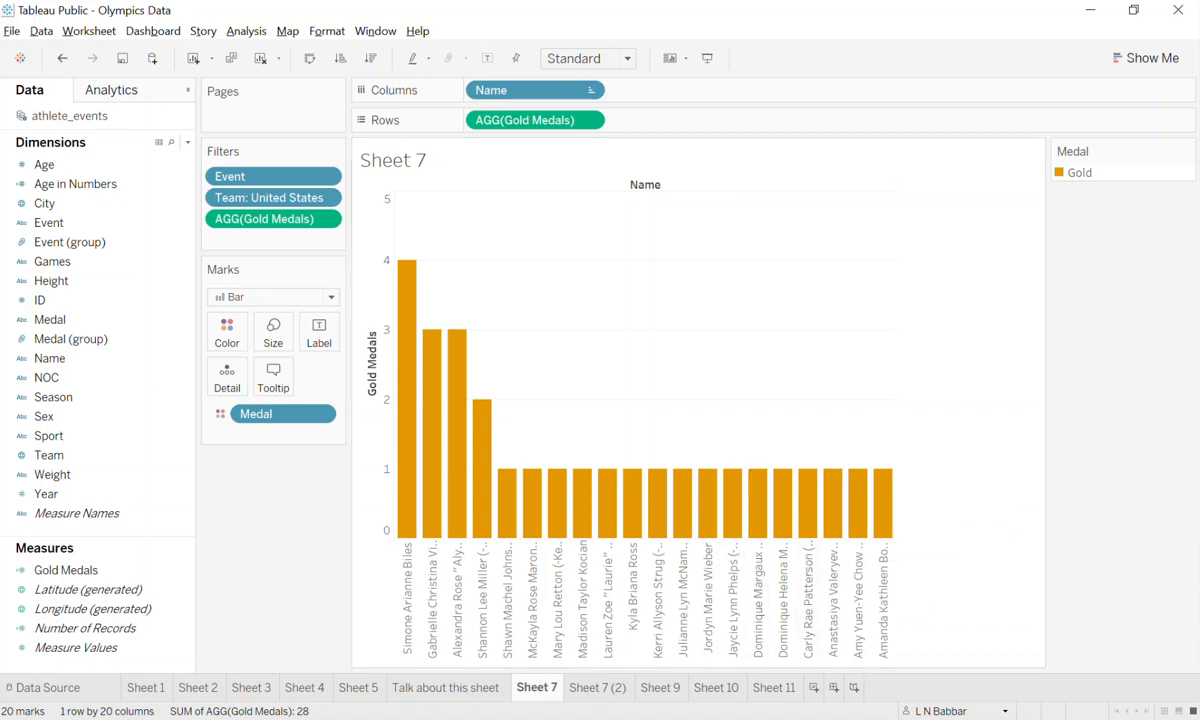
Switch to the Firefox browser and run a Google search for "amy chow olympics".
mouse_move(501, 507)
key(alt+Tab)
click(315, 48)
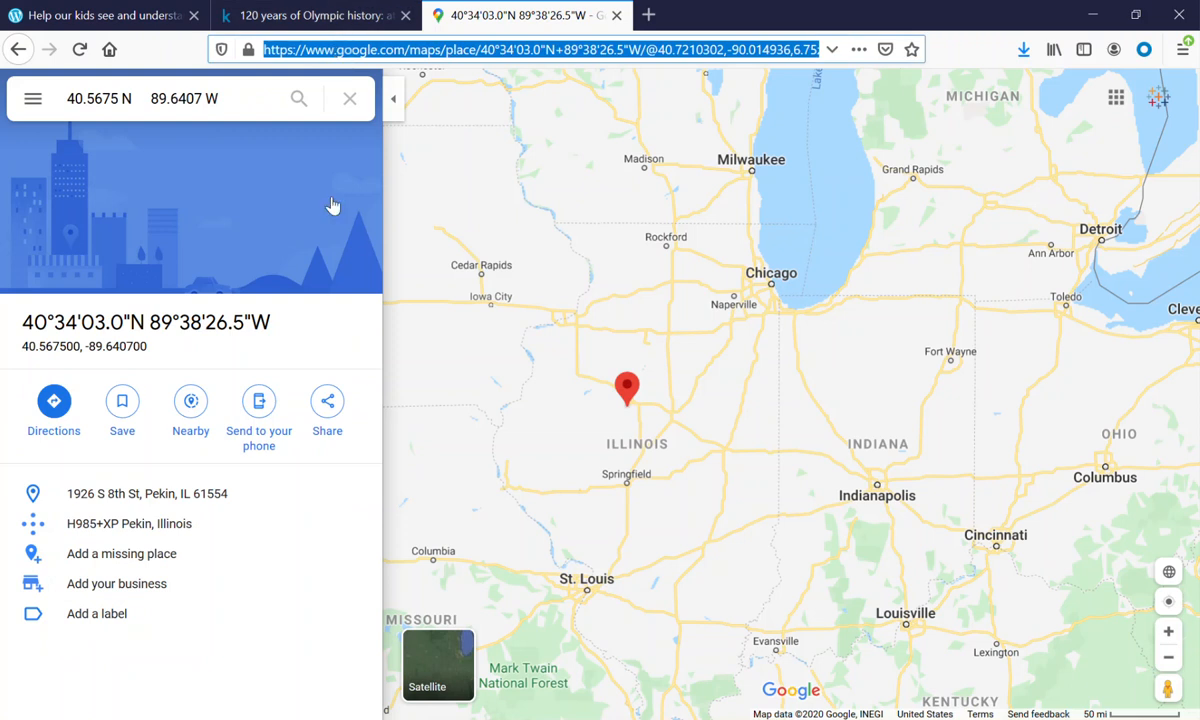
text(amy chor)
key(BackSpace)
text(w oly)
key(Down)
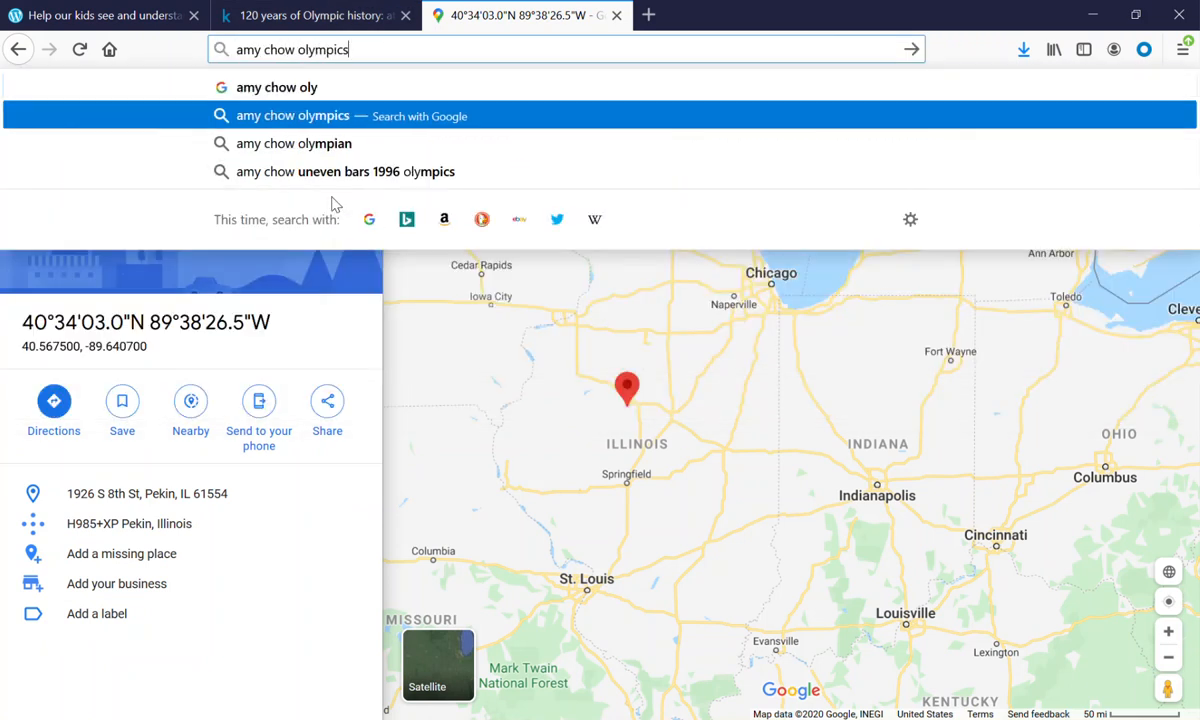
key(Return)
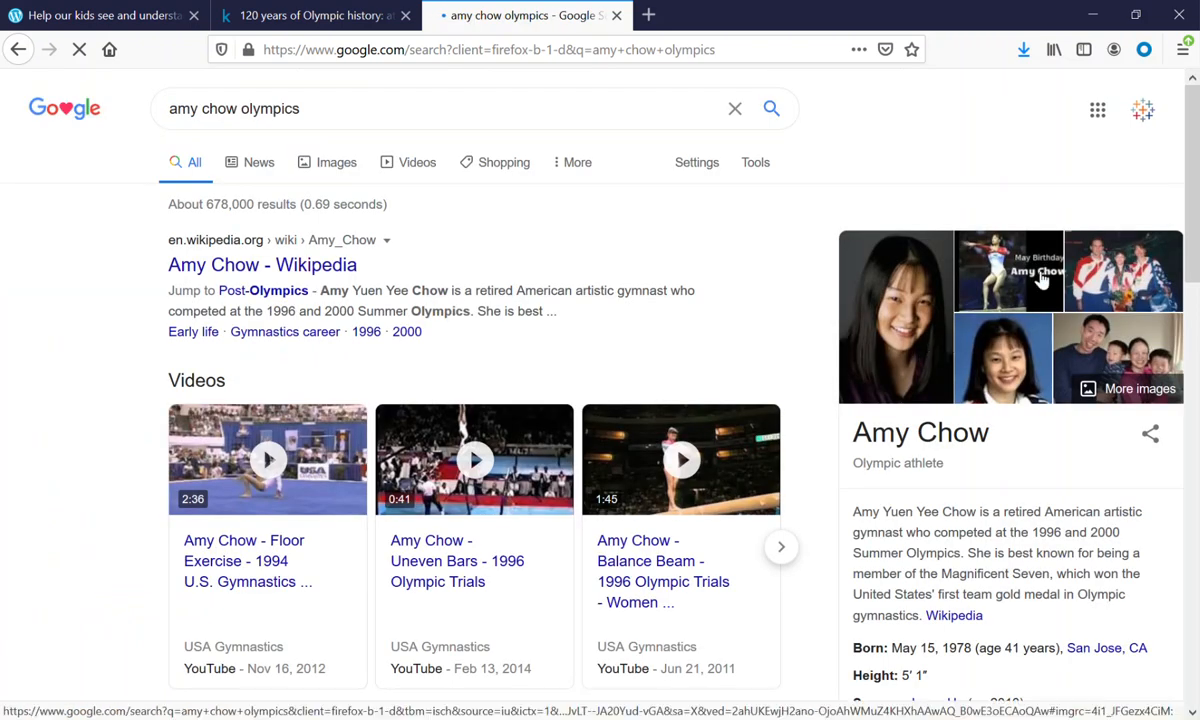
click(428, 450)
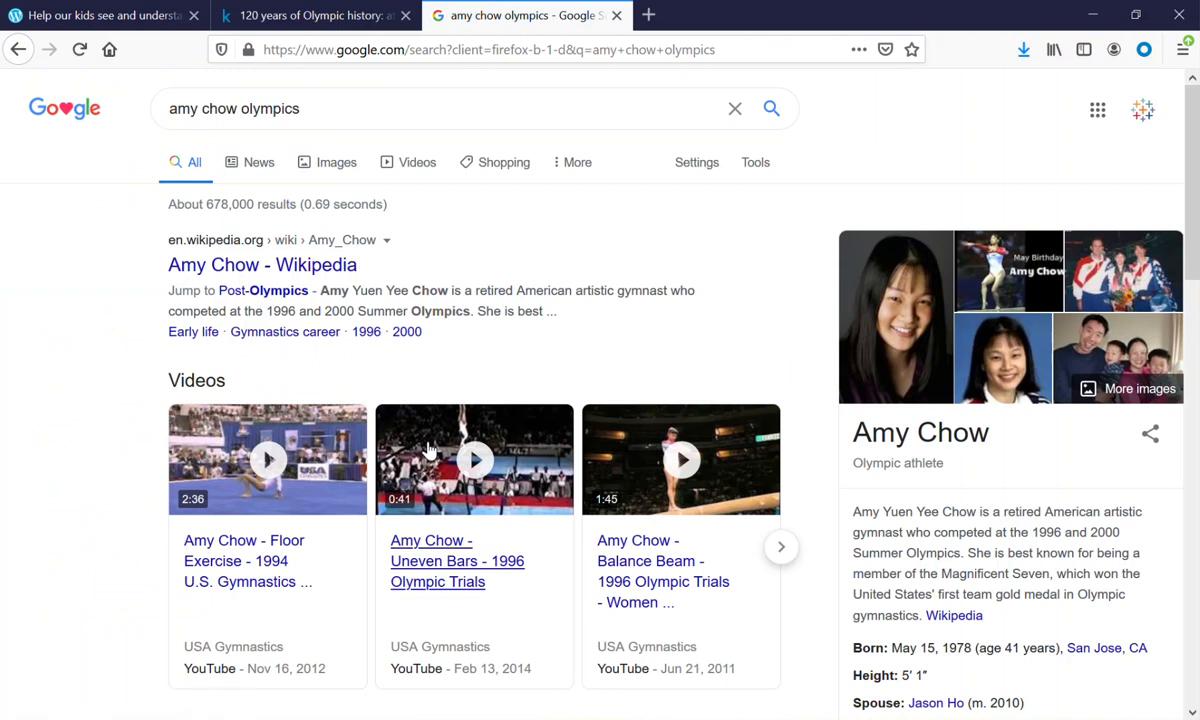